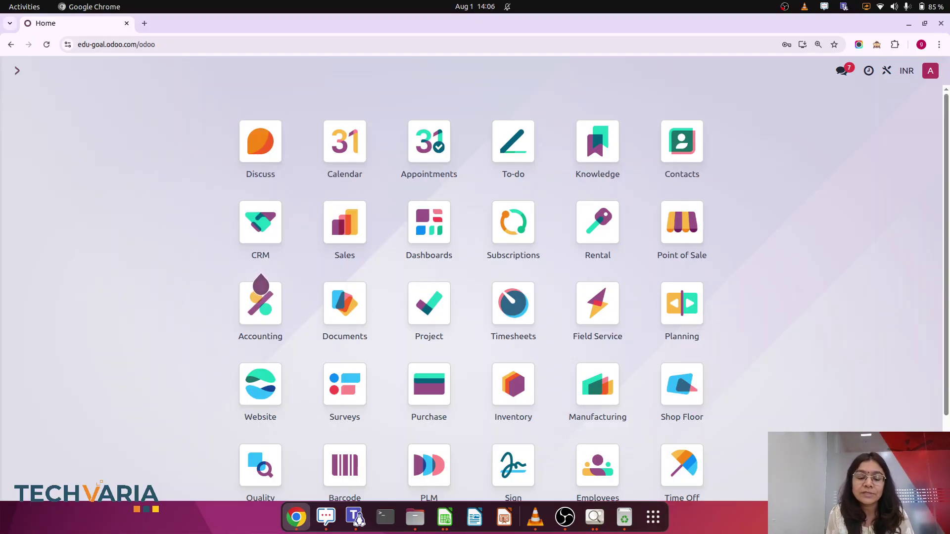
Search the general settings for "anal" and check the Analytic Accounting option
type("sett")
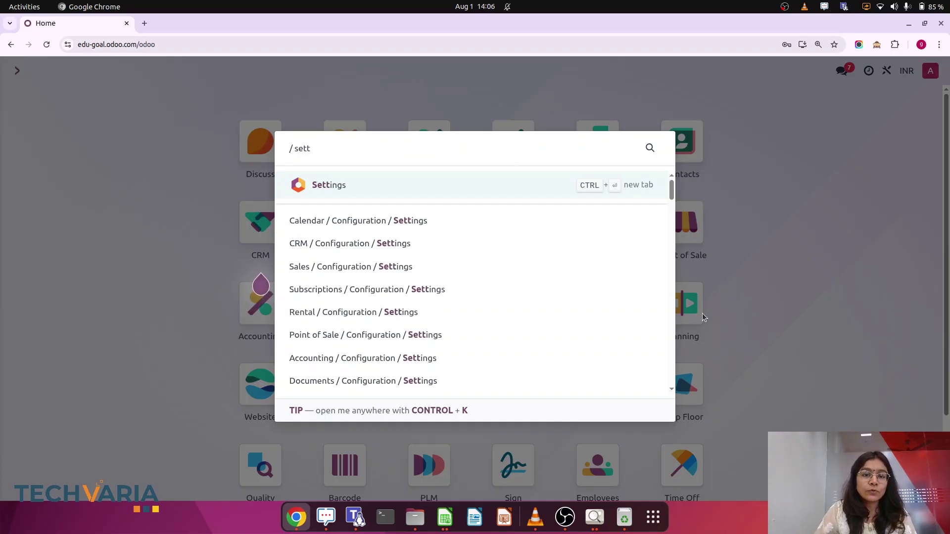
left_click(328, 187)
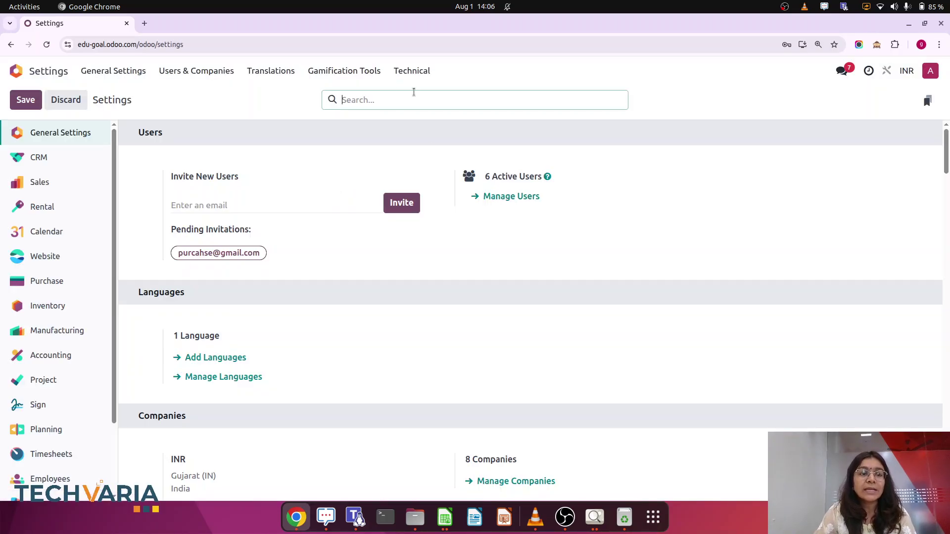
type("ana")
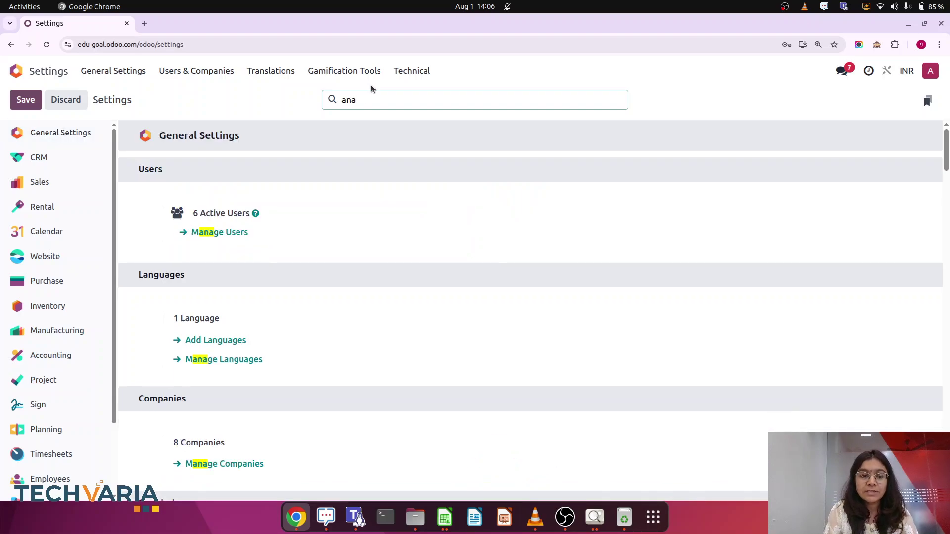
type("l")
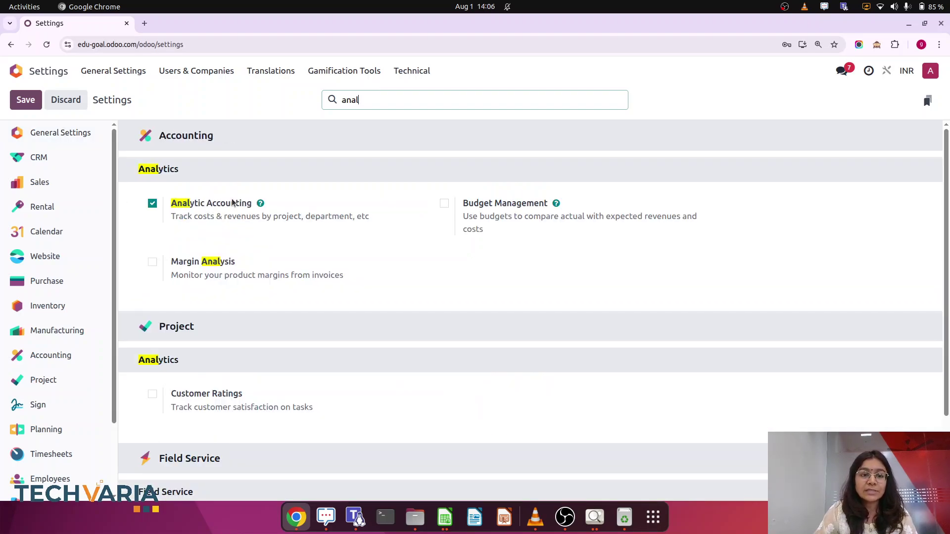
mouse_move(249, 224)
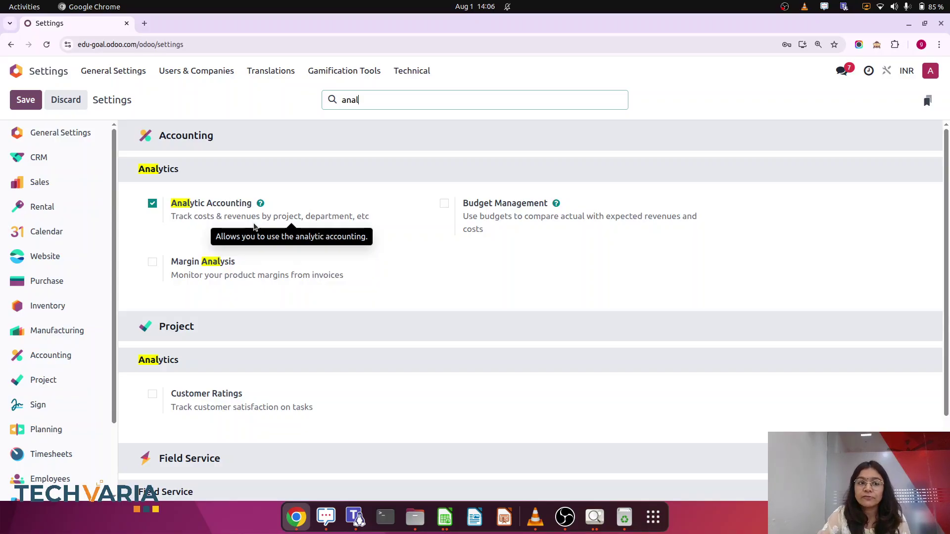
Open the list of analytic accounts in the Accounting app
left_click(15, 72)
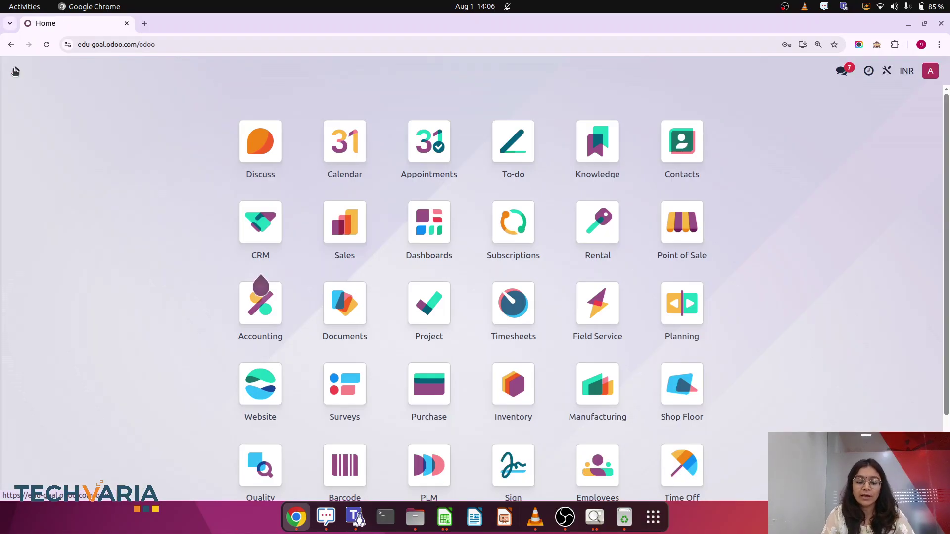
type("acc")
left_click(319, 189)
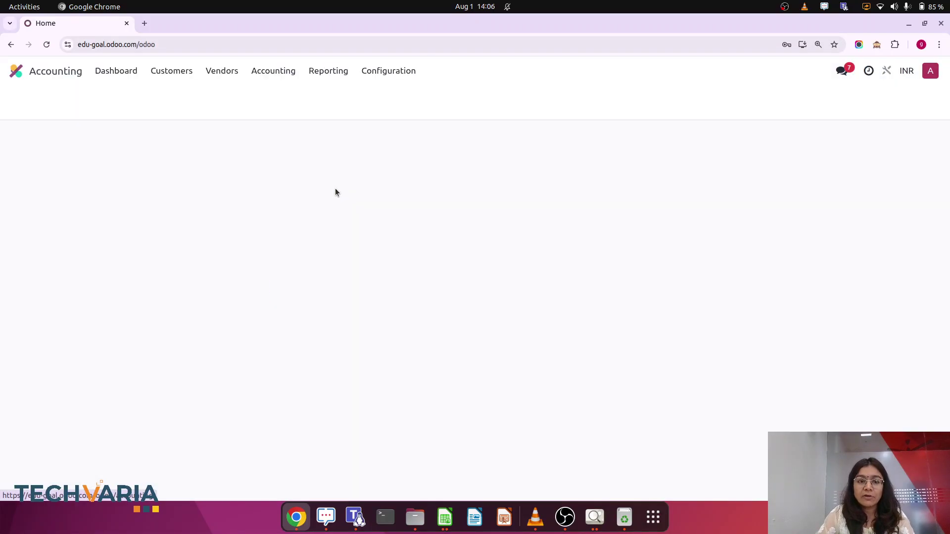
left_click(398, 72)
scroll(447, 275, "down", 8)
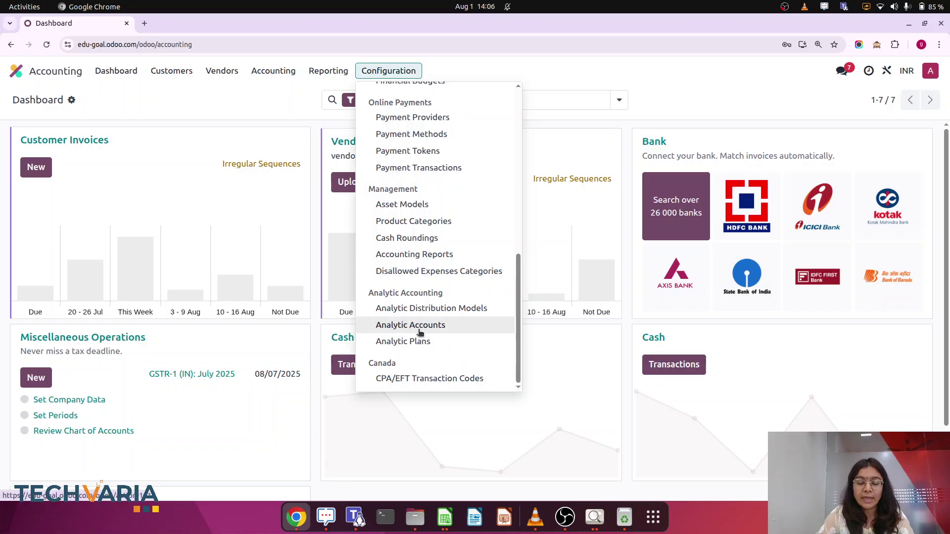
left_click(417, 327)
Try to save a new analytic account named "ters" without assigning a plan
left_click(28, 100)
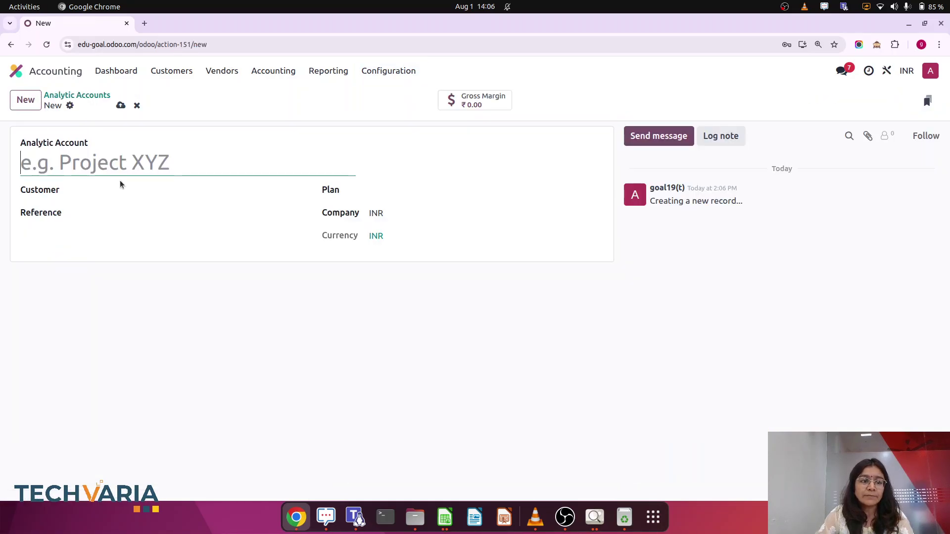
type("ters")
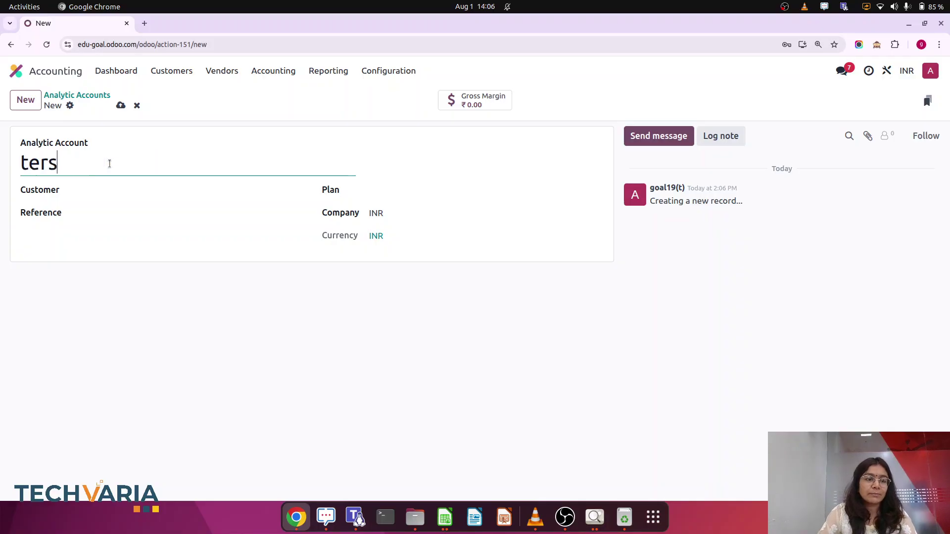
left_click(121, 105)
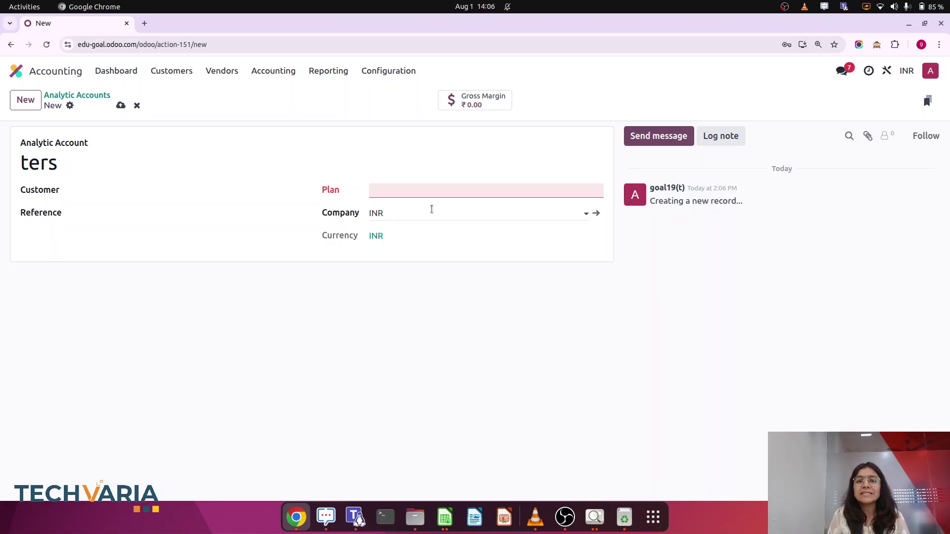
Open the AA.png diagram from the Downloads folder and examine its analytic plans and accounts structure
left_click(415, 517)
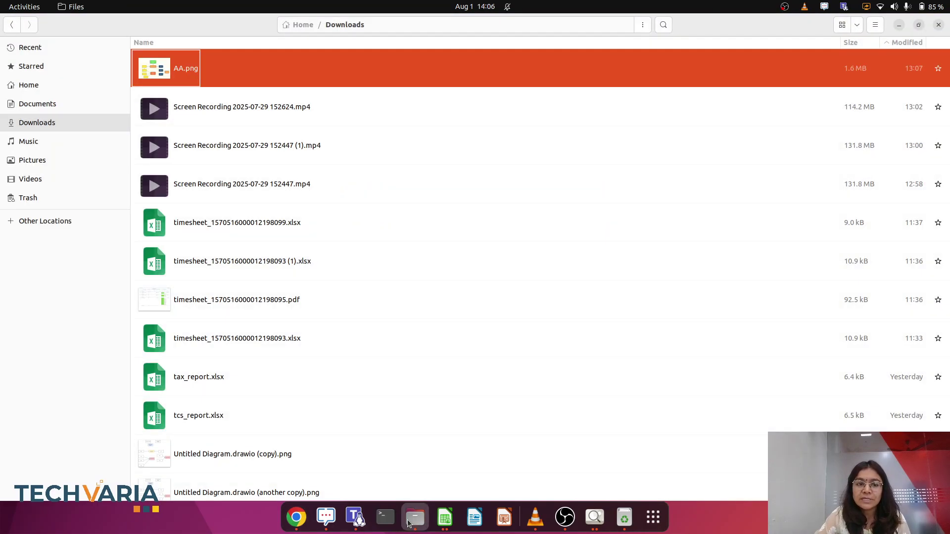
double_click(197, 83)
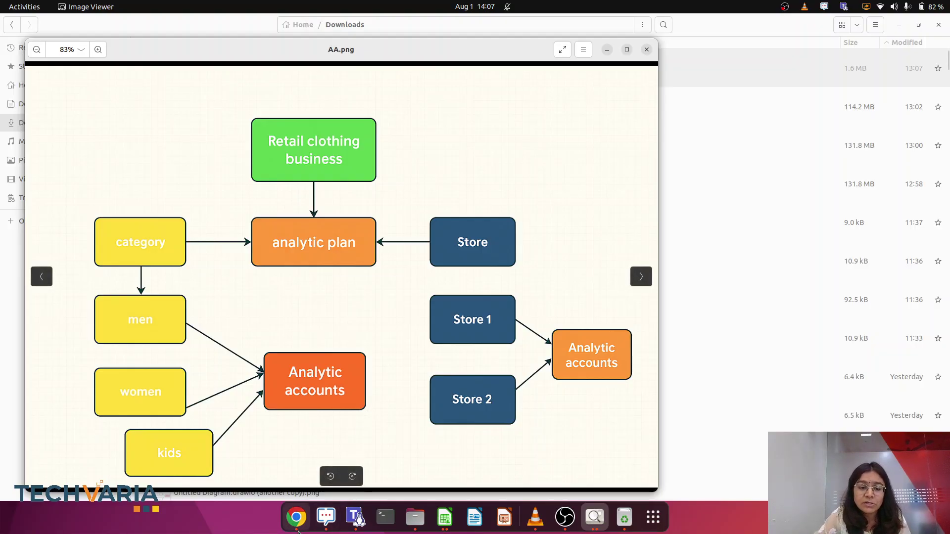
Switch back to Chrome and discard the unsaved "ters" analytic account
left_click(307, 515)
left_click(396, 72)
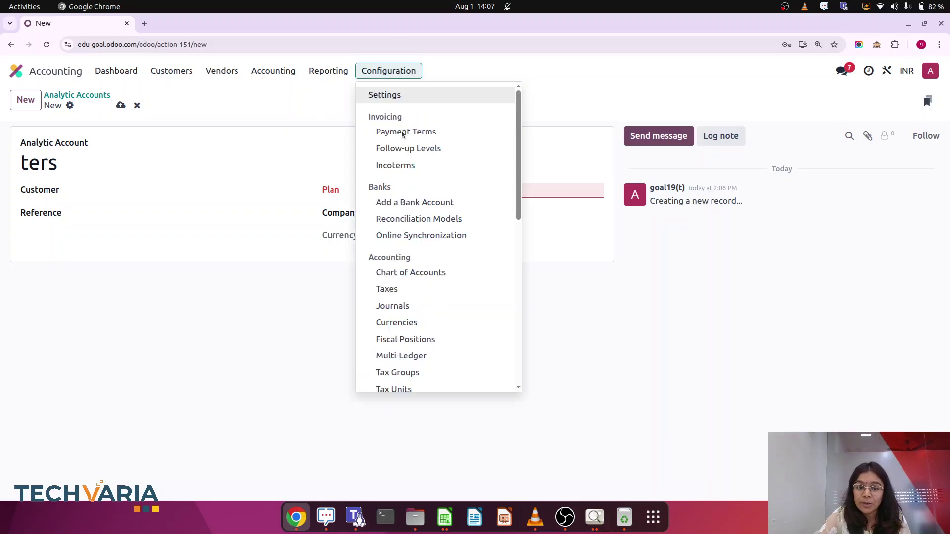
scroll(417, 270, "down", 5)
scroll(417, 270, "down", 2)
left_click(414, 339)
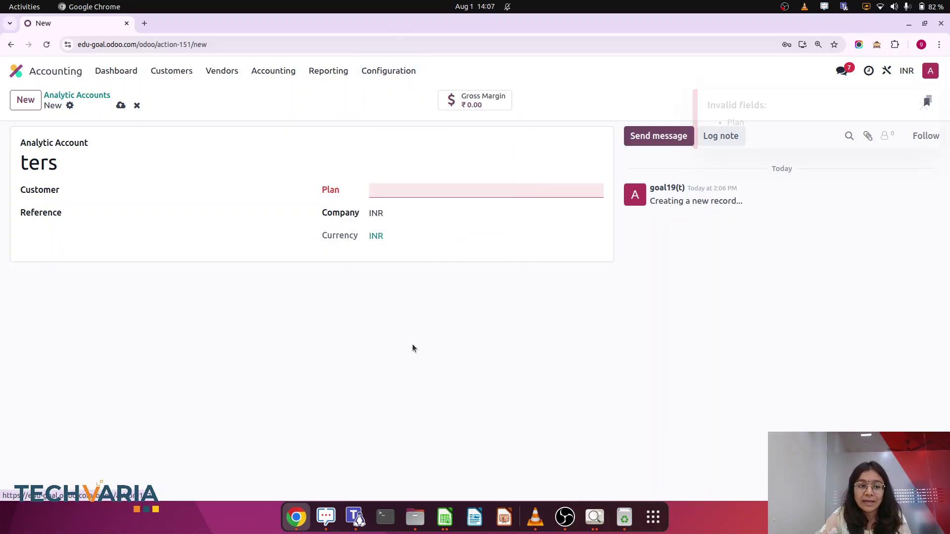
left_click(137, 105)
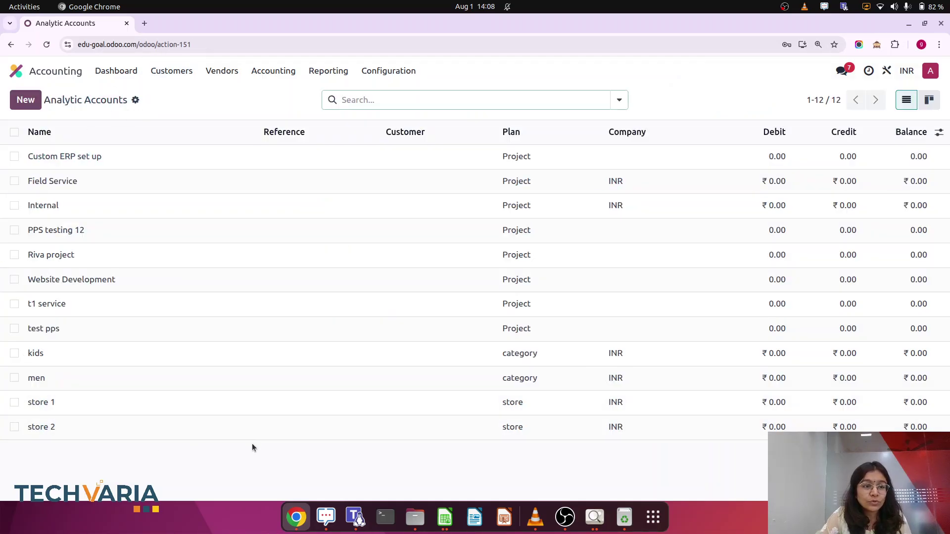
Open the analytic plans list and review the category and store plans
left_click(389, 71)
scroll(409, 346, "down", 6)
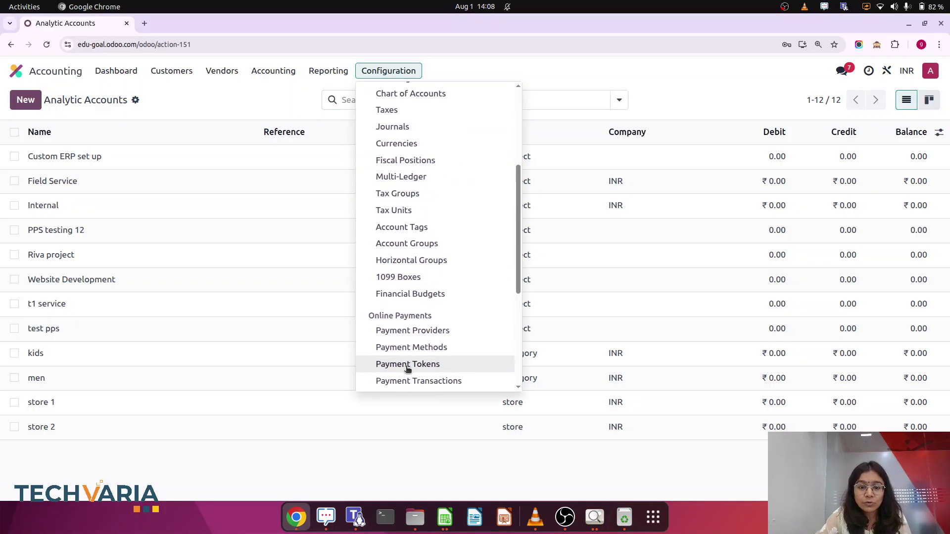
scroll(418, 371, "down", 3)
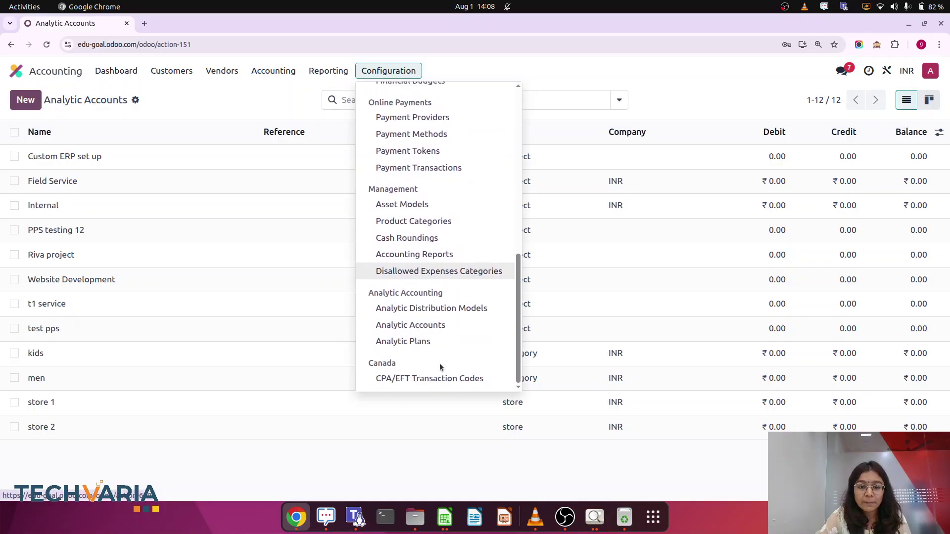
left_click(412, 342)
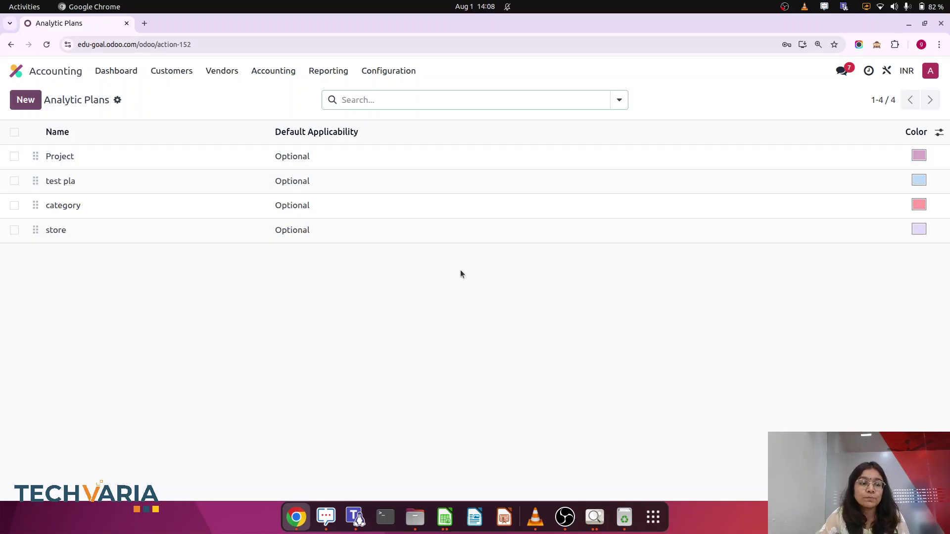
left_click(127, 204)
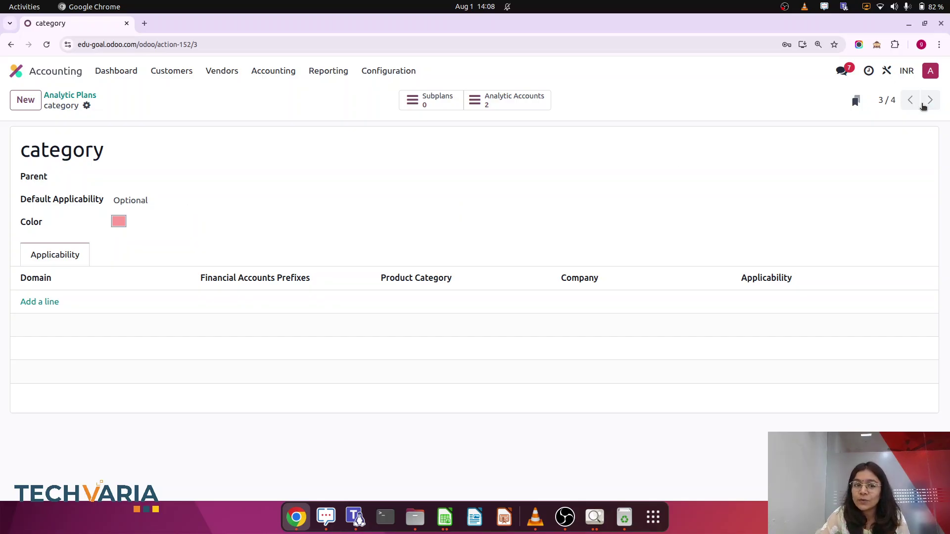
left_click(929, 101)
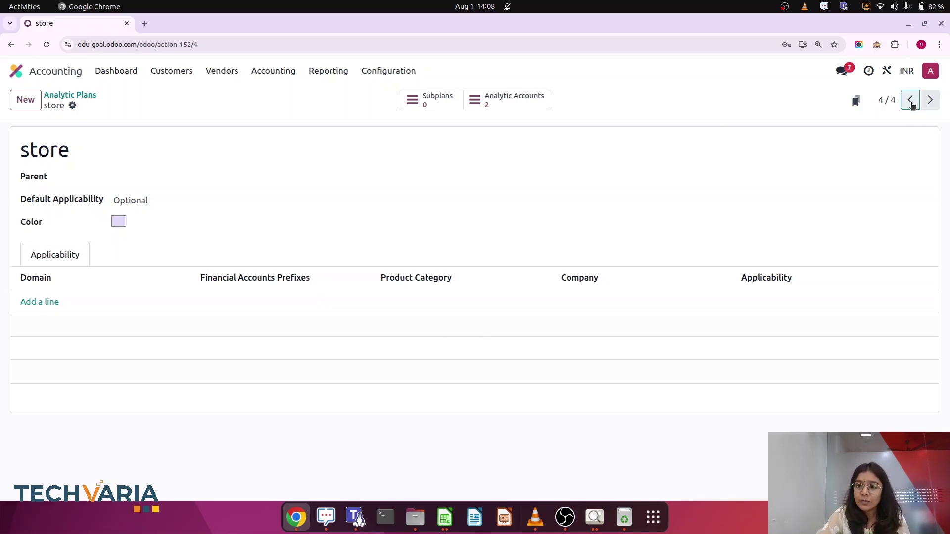
Add an applicability line to the category plan with domain Invoice and applicability Mandatory
left_click(910, 100)
left_click(34, 303)
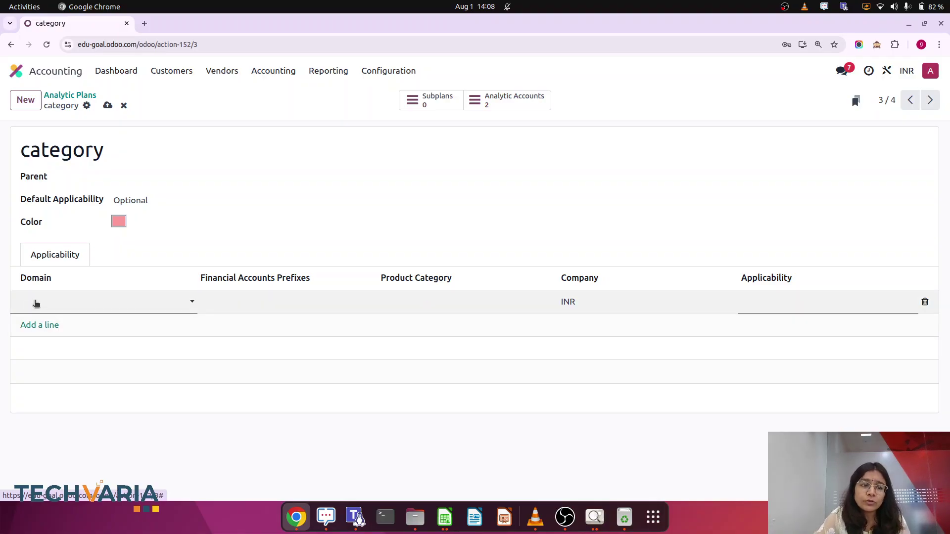
left_click(36, 303)
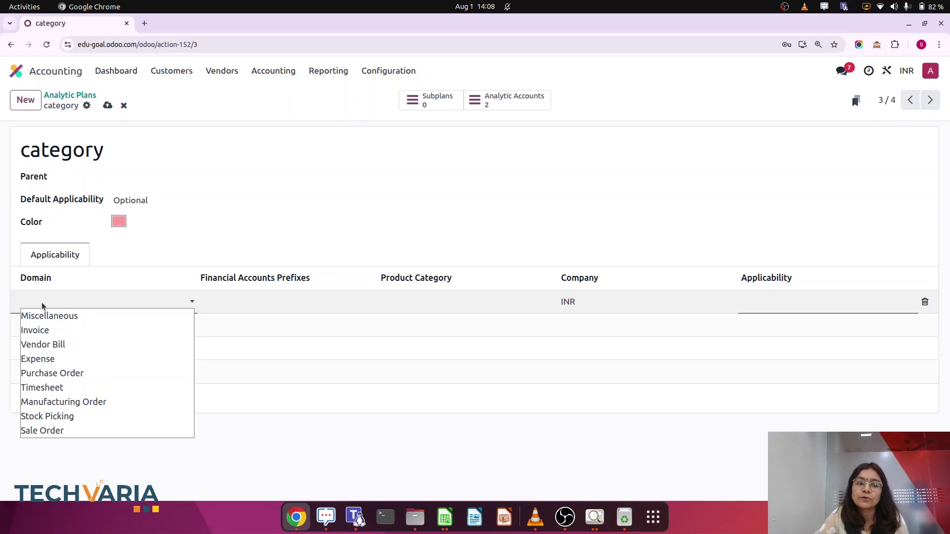
left_click(45, 336)
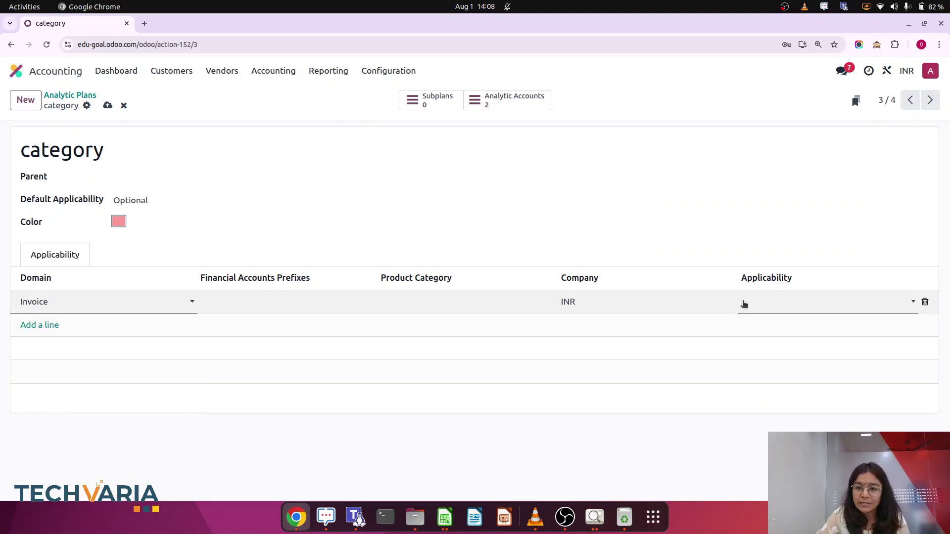
left_click(797, 300)
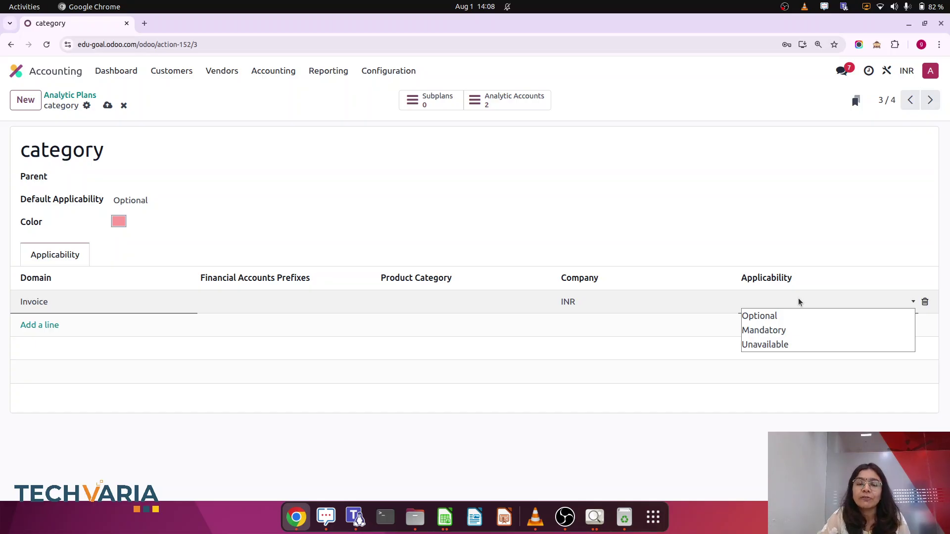
left_click(774, 331)
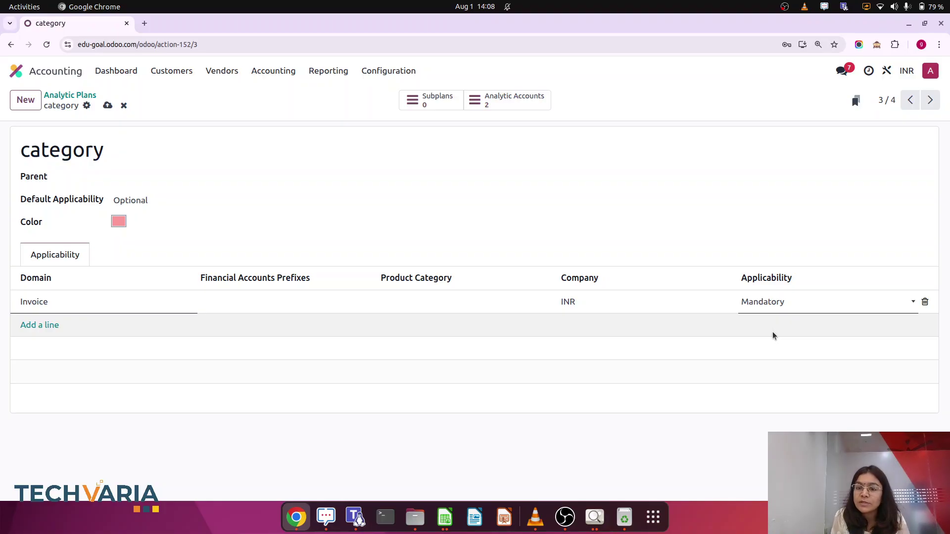
left_click(36, 326)
left_click(35, 326)
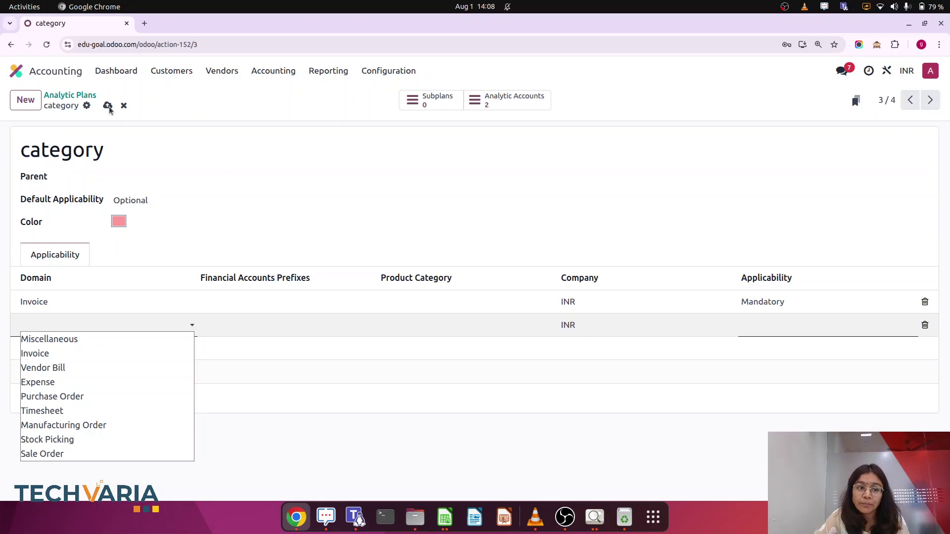
left_click(652, 94)
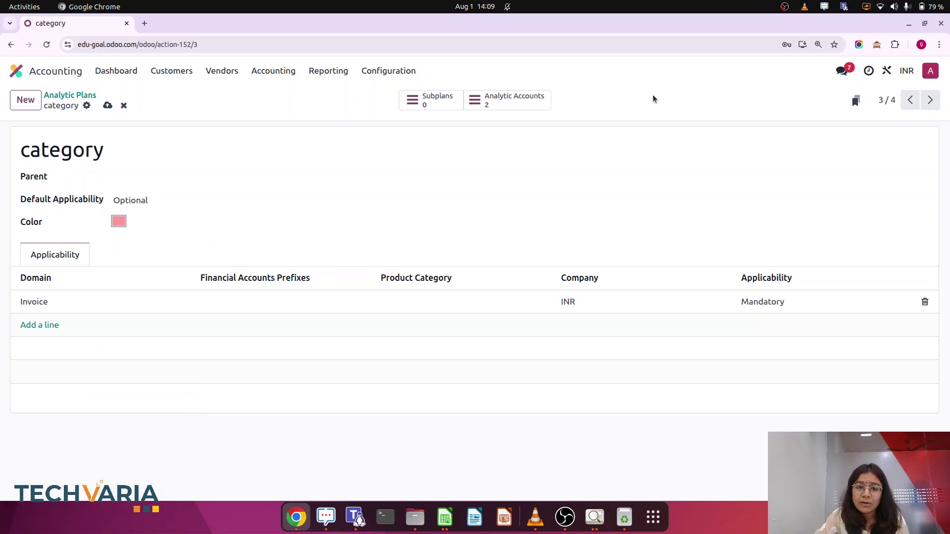
Create and save an analytic account named "women" under the category plan, and return to the plan
left_click(502, 104)
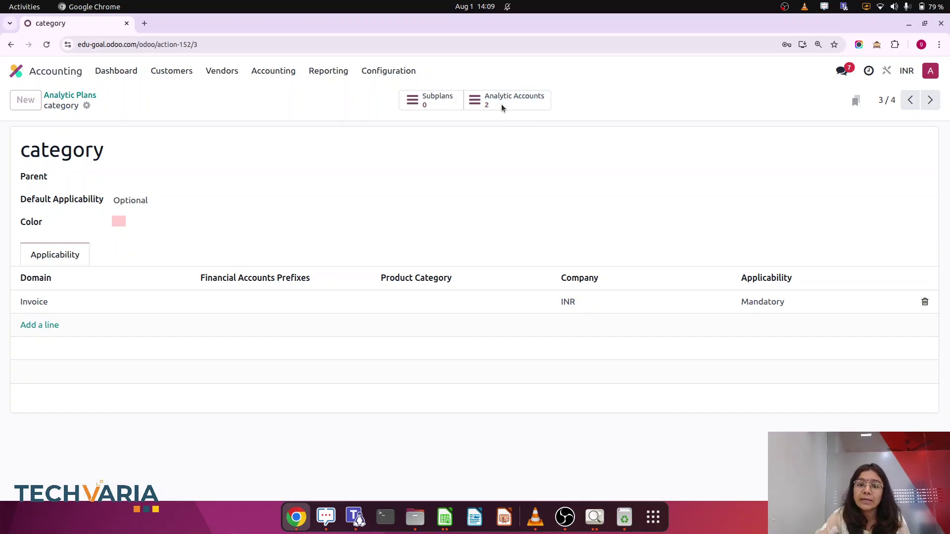
left_click(29, 100)
type("women")
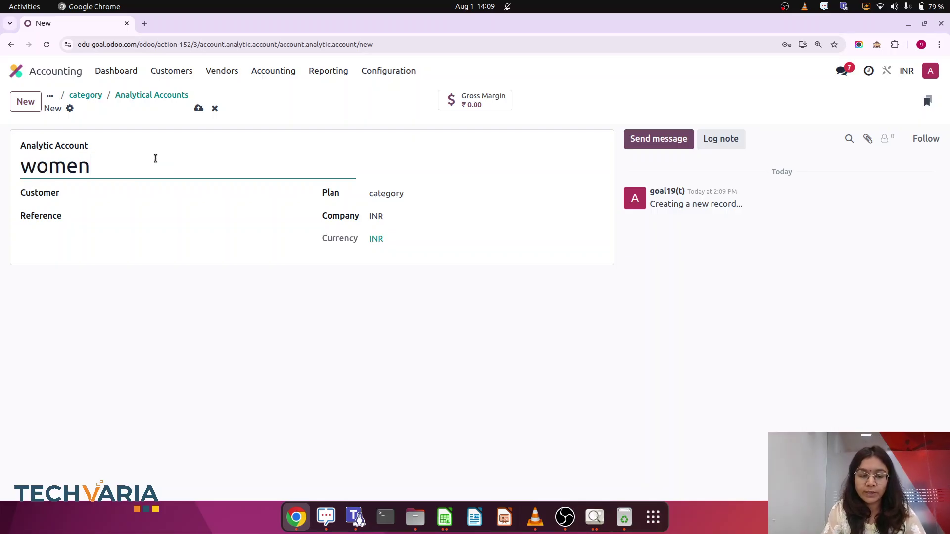
left_click(201, 108)
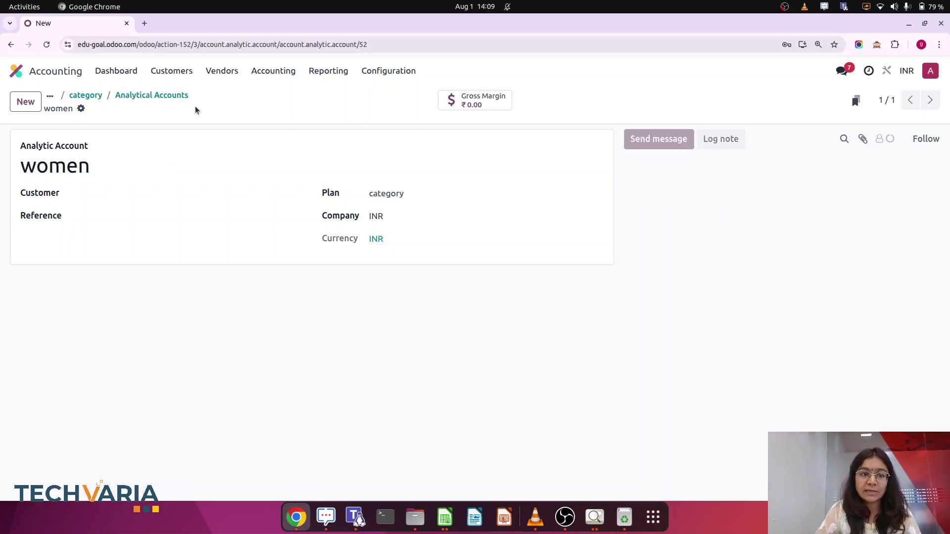
left_click(78, 95)
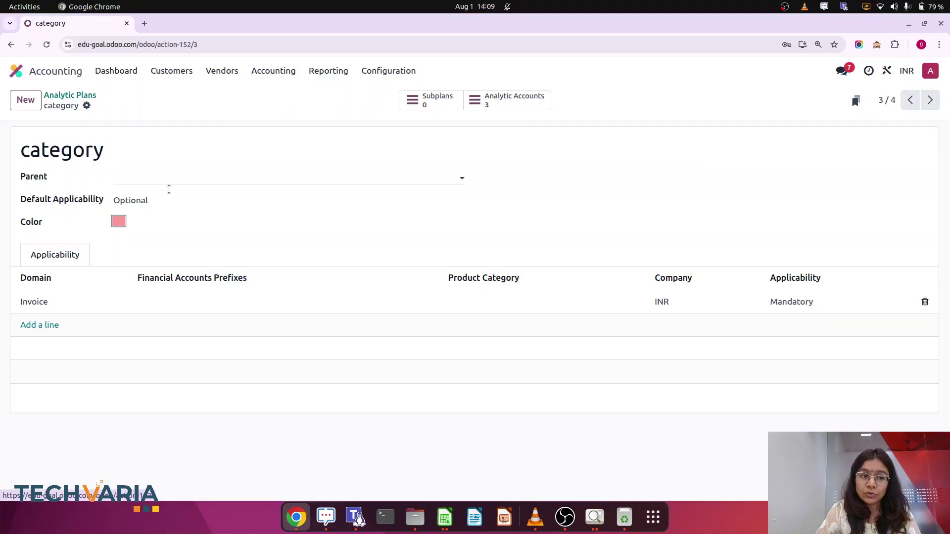
Open the store plan's analytic accounts and view the store 1 account
left_click(79, 96)
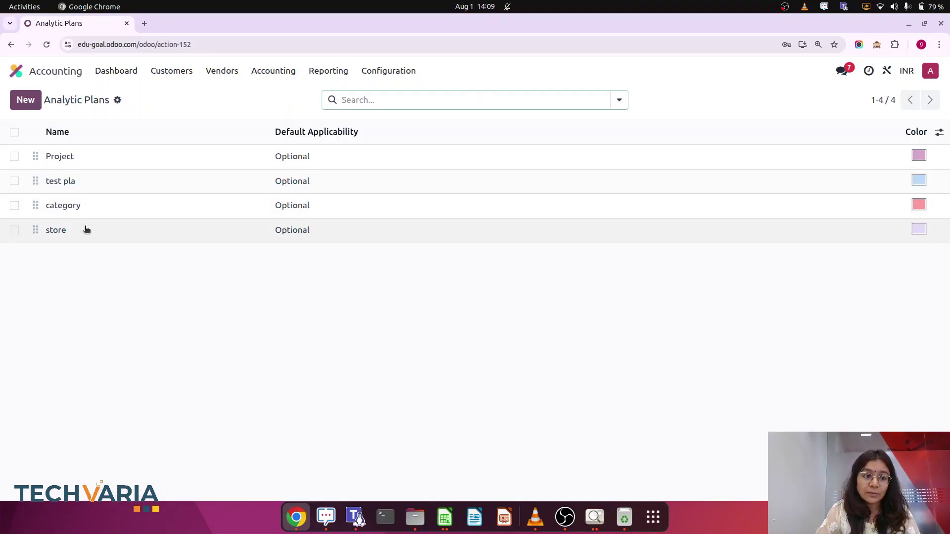
left_click(84, 229)
left_click(520, 102)
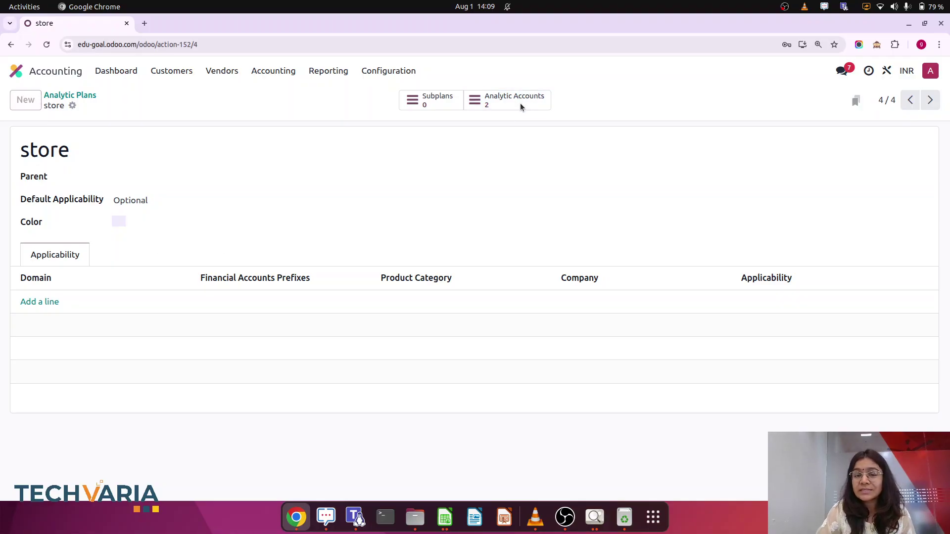
left_click(122, 154)
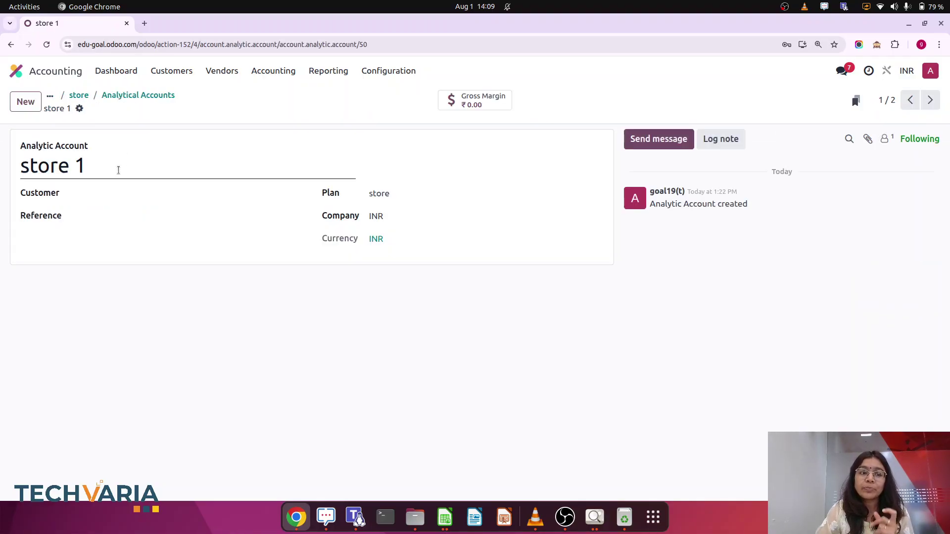
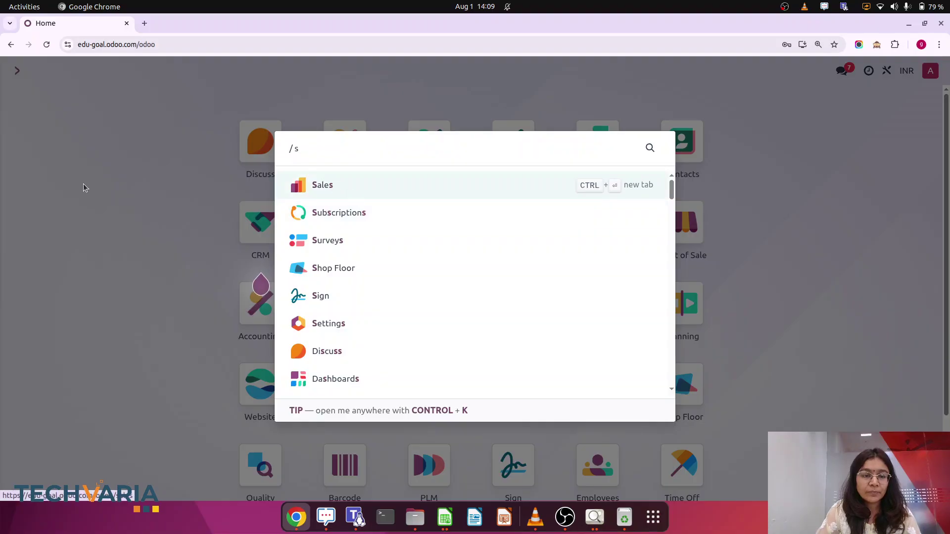
Open the product categories list, review the clothing categories, and view a blank new category form without filling it in
left_click(83, 190)
type("pro")
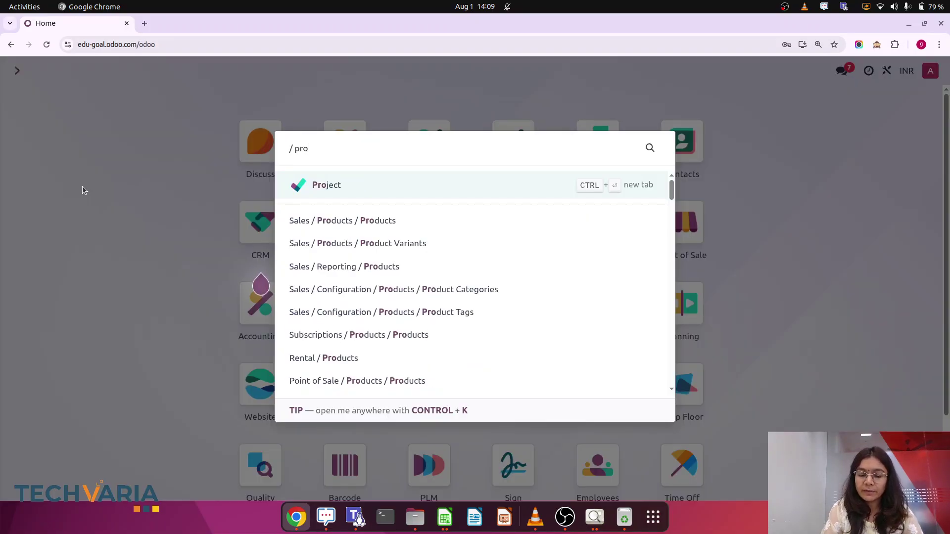
left_click(479, 291)
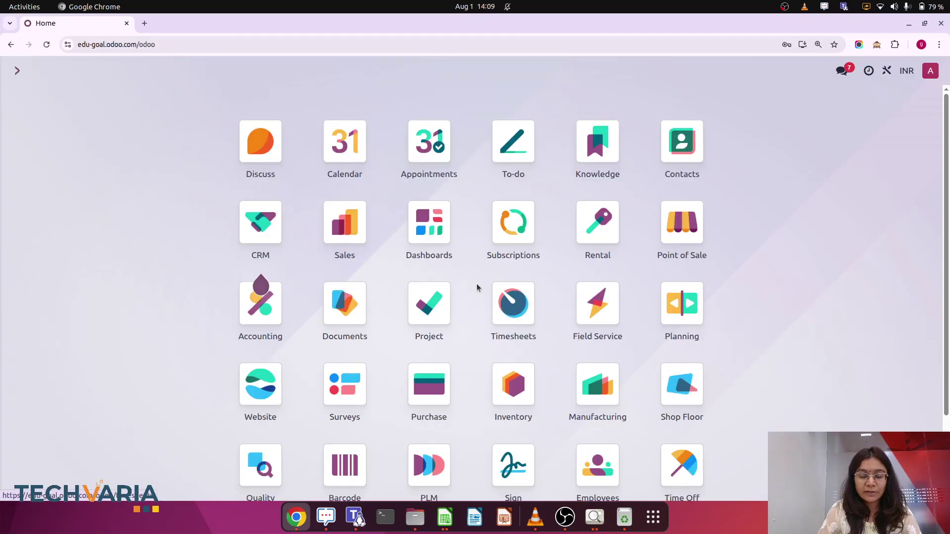
scroll(229, 257, "down", 5)
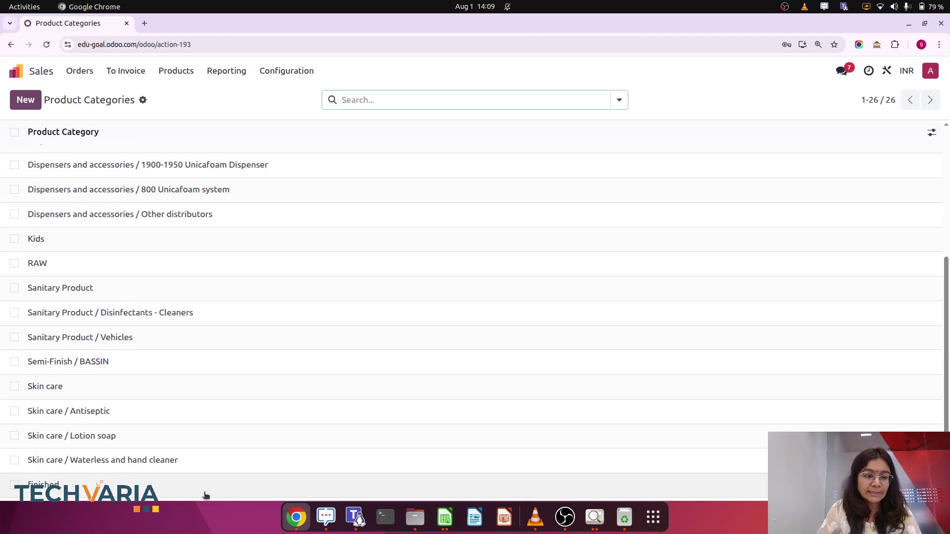
scroll(200, 491, "down", 2)
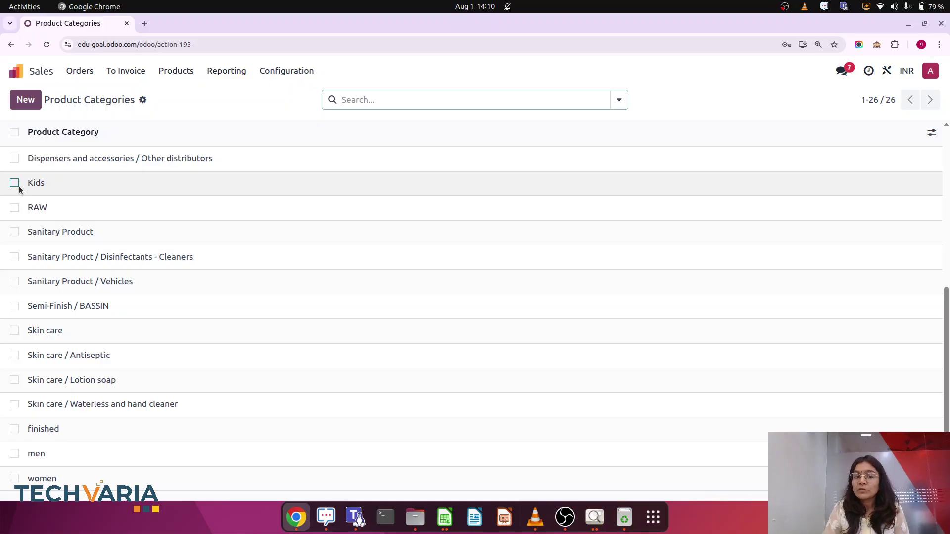
left_click(25, 100)
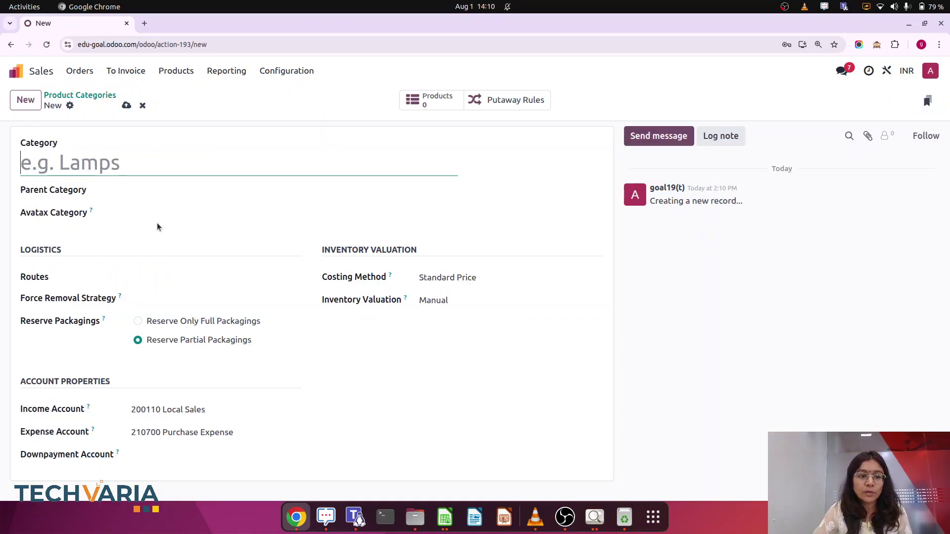
left_click(16, 70)
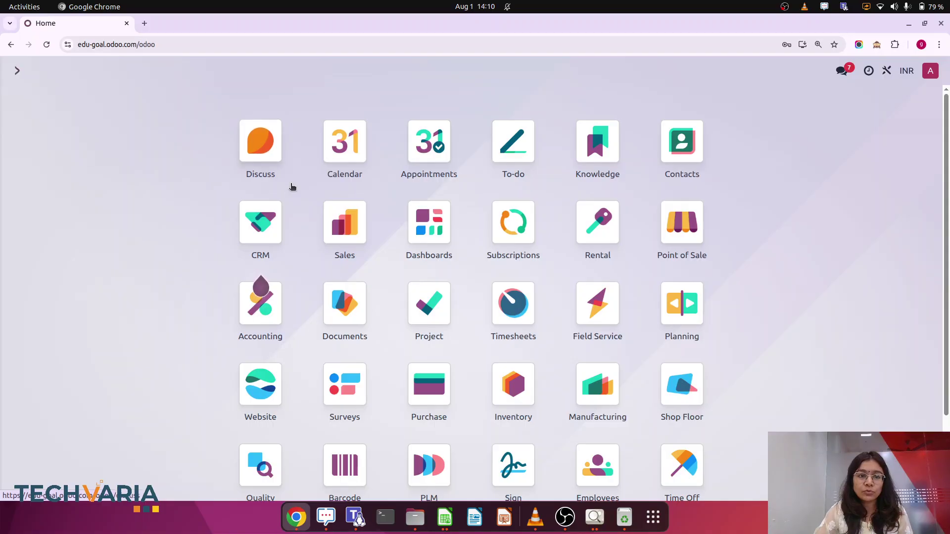
Open Sales and start a new quotation, selecting the first suggested contact as the customer
type("a")
key("BackSpace")
type("sa")
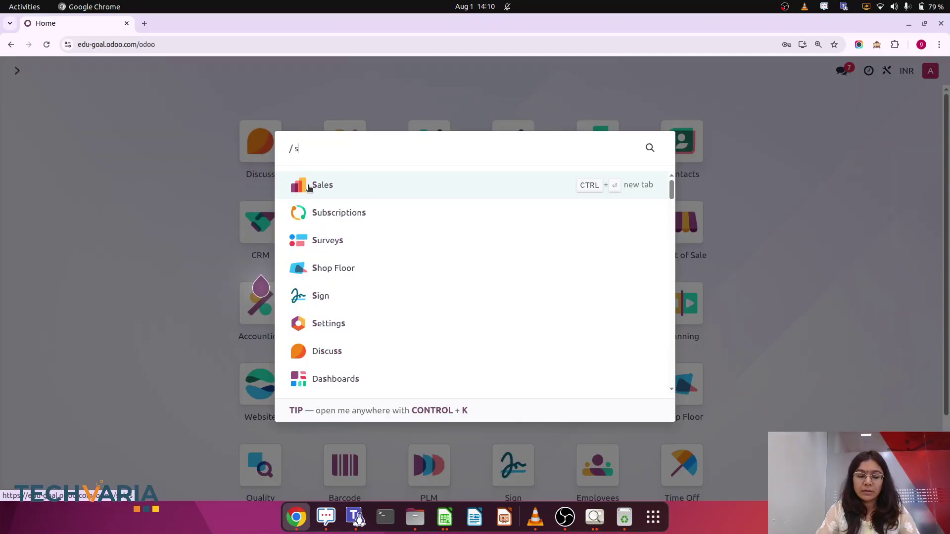
left_click(323, 188)
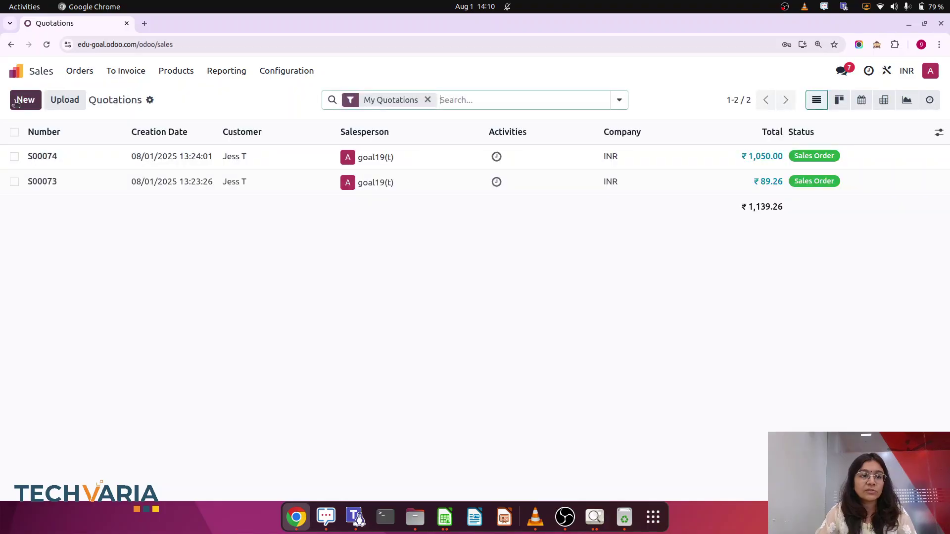
left_click(19, 101)
left_click(149, 198)
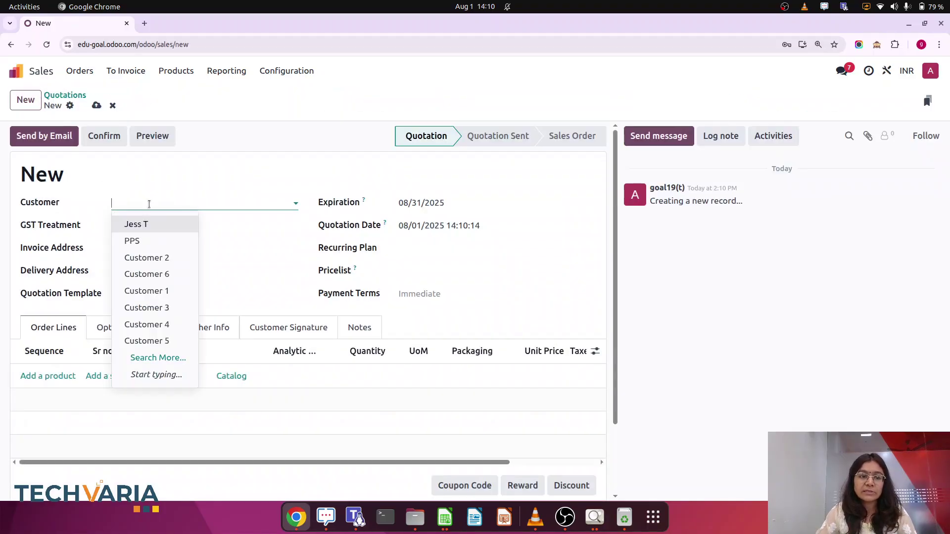
left_click(140, 224)
Add an order line for Kids tshirt with a quantity of 10 and a unit price of 1000
left_click(48, 377)
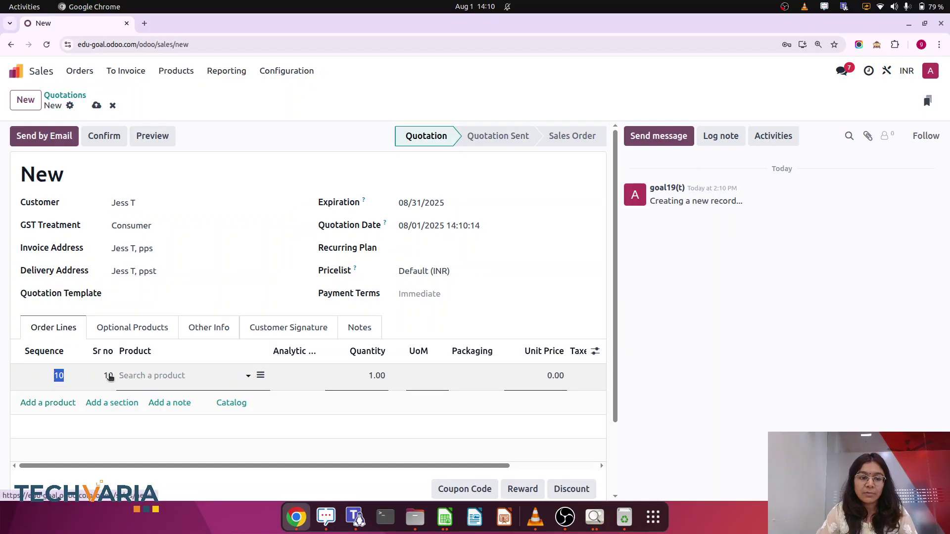
type("kid")
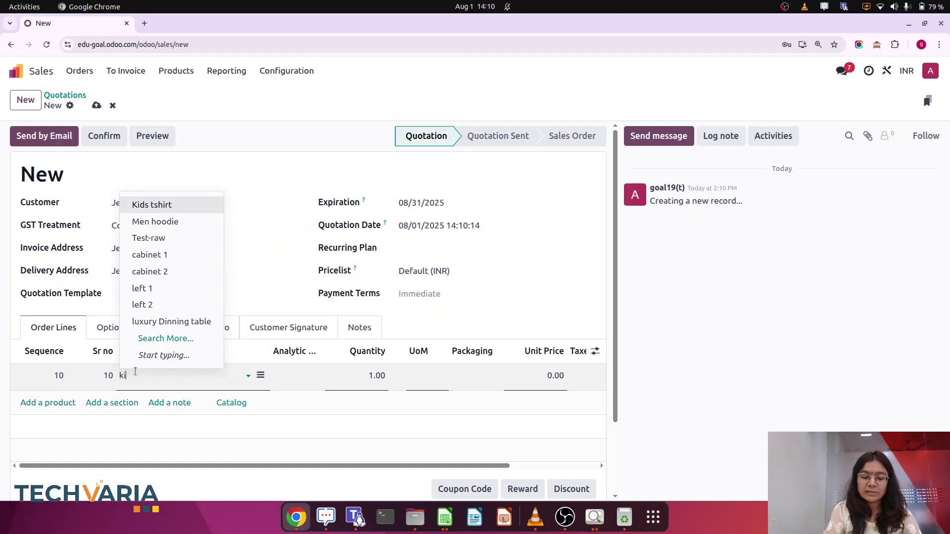
left_click(181, 396)
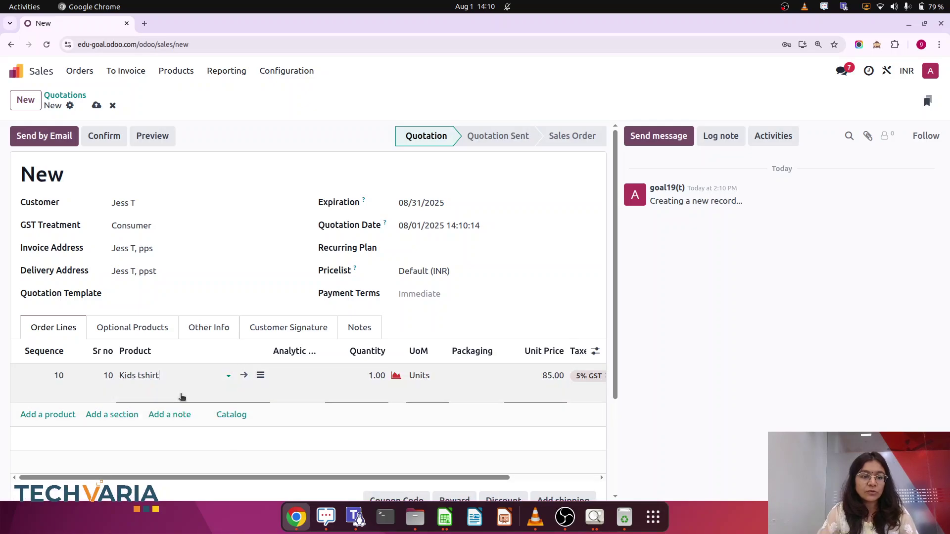
left_click(355, 378)
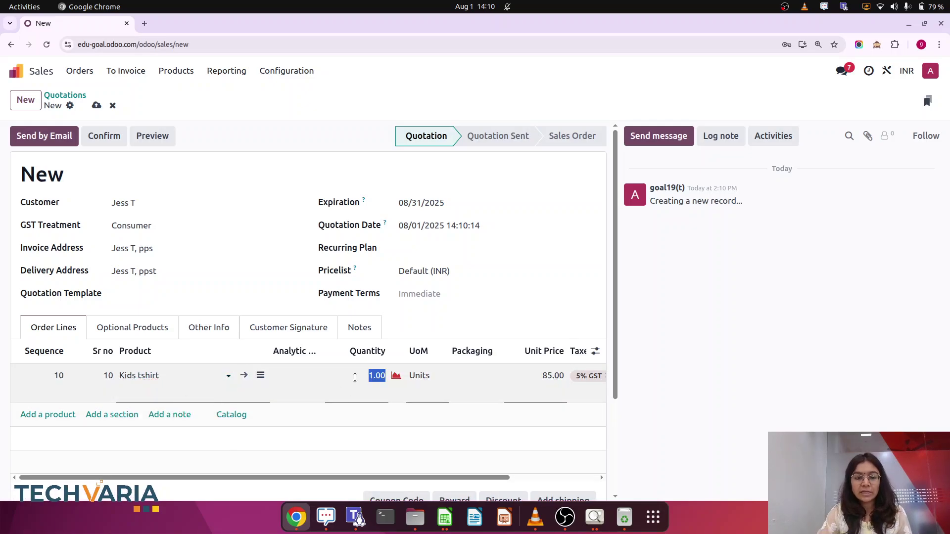
type("1")
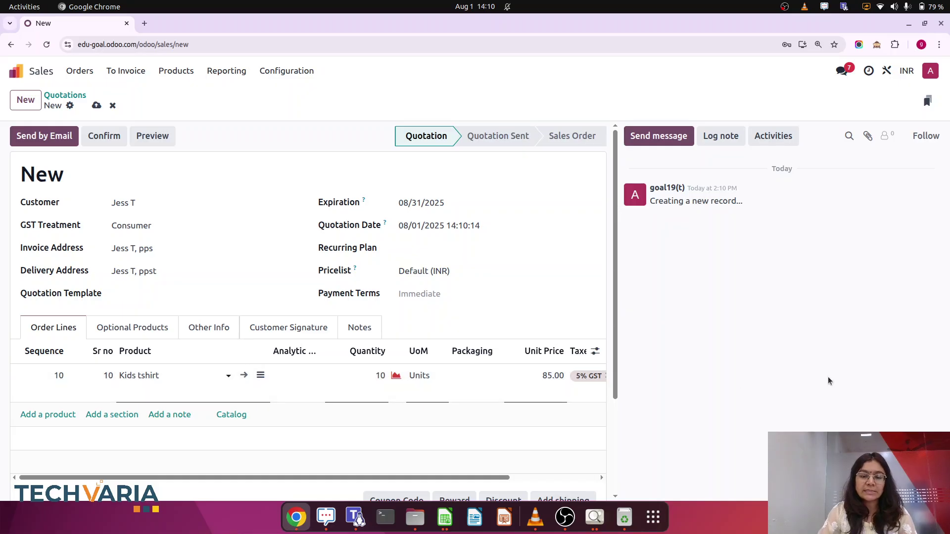
left_click(530, 375)
type("1000")
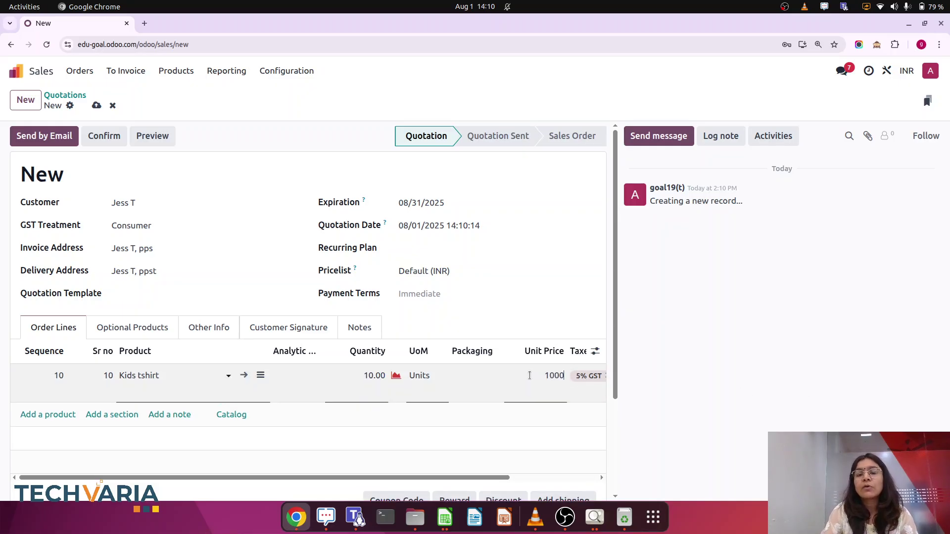
left_click(865, 376)
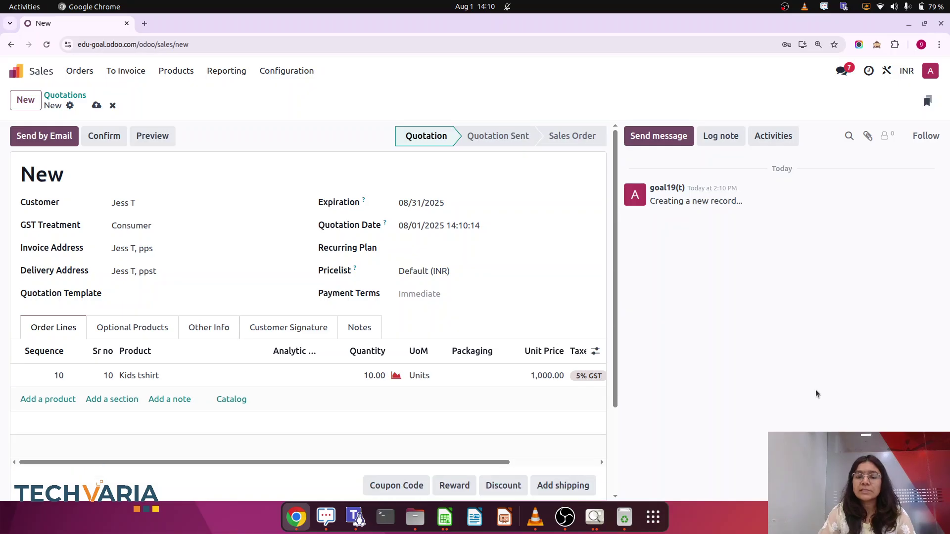
Set the Kids tshirt line's analytic distribution to category kids and store "store 1", after checking the optional line columns
left_click(298, 376)
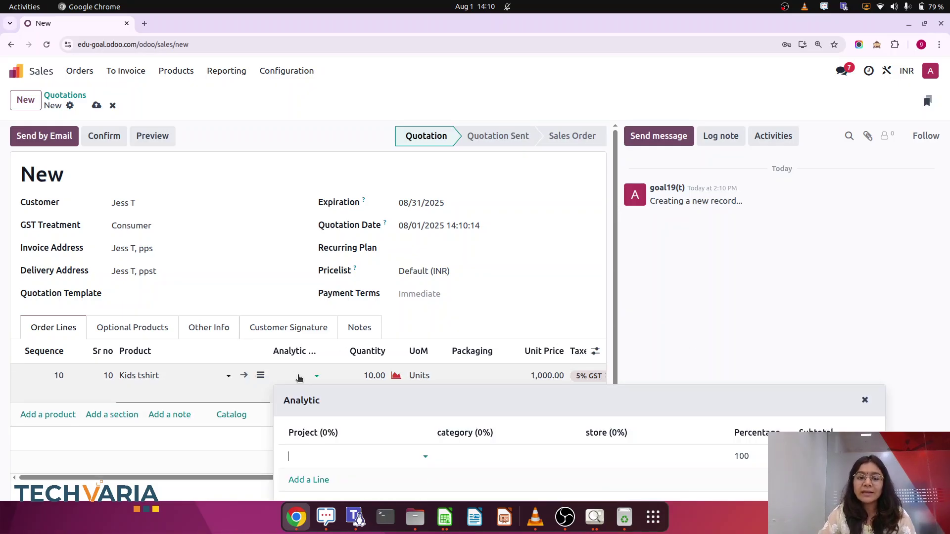
left_click(595, 352)
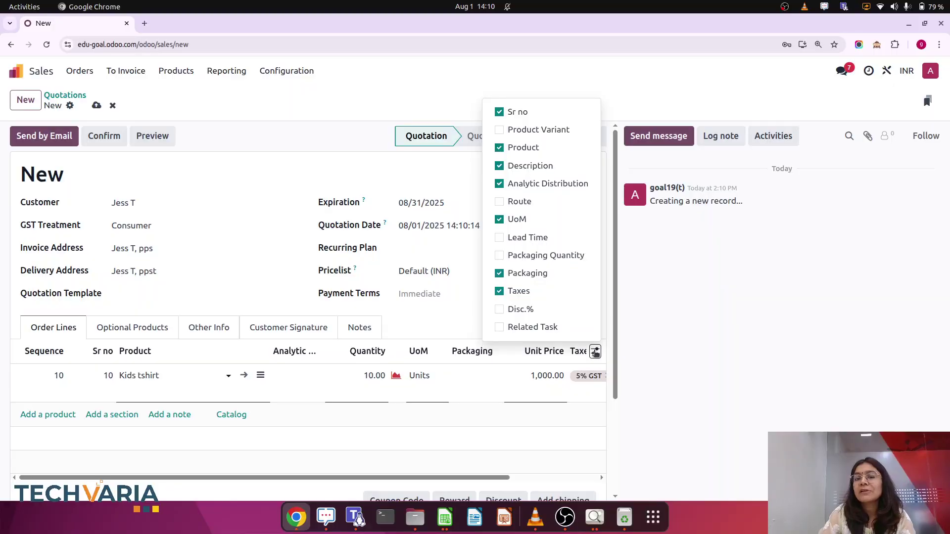
left_click(290, 381)
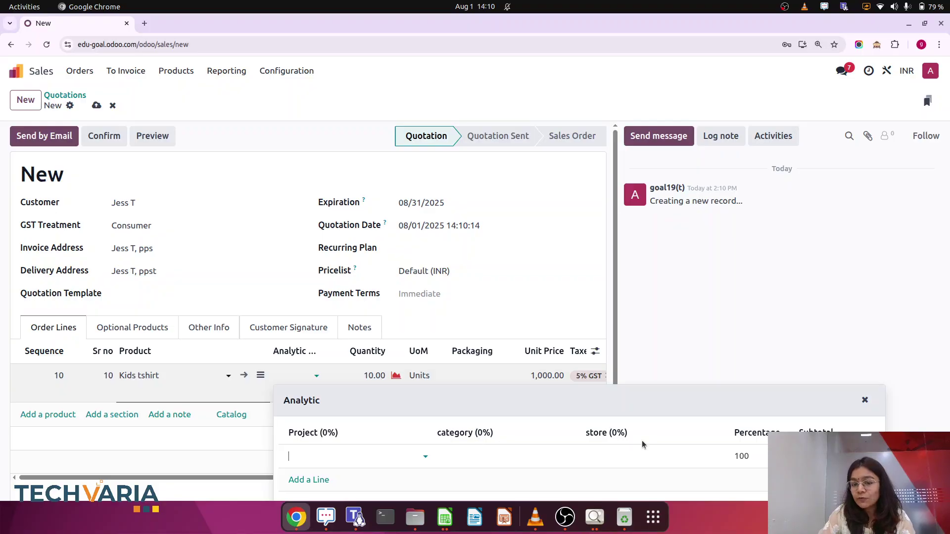
left_click(464, 454)
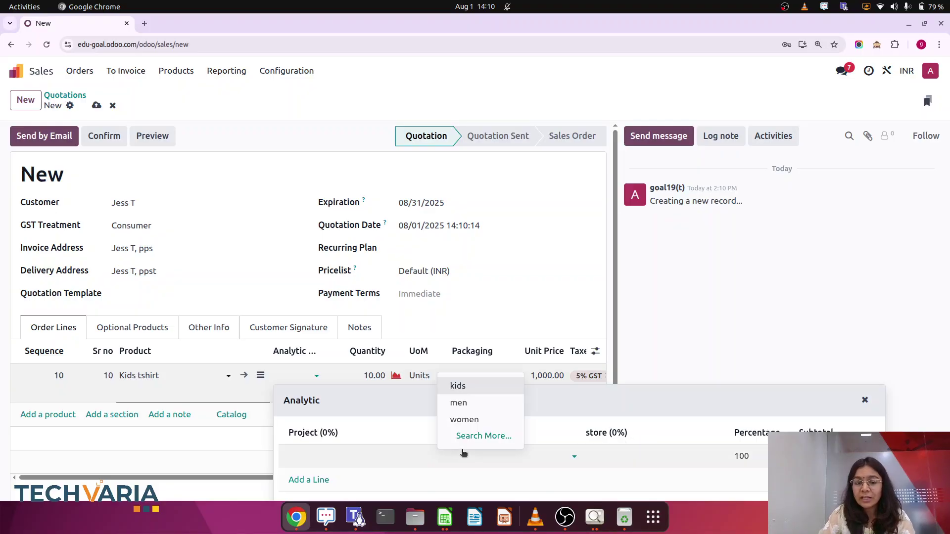
left_click(473, 394)
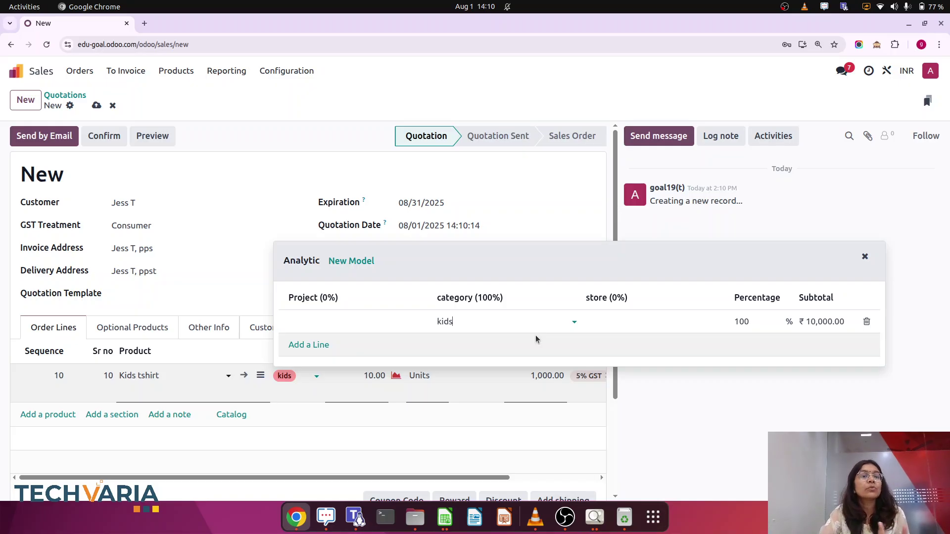
left_click(622, 323)
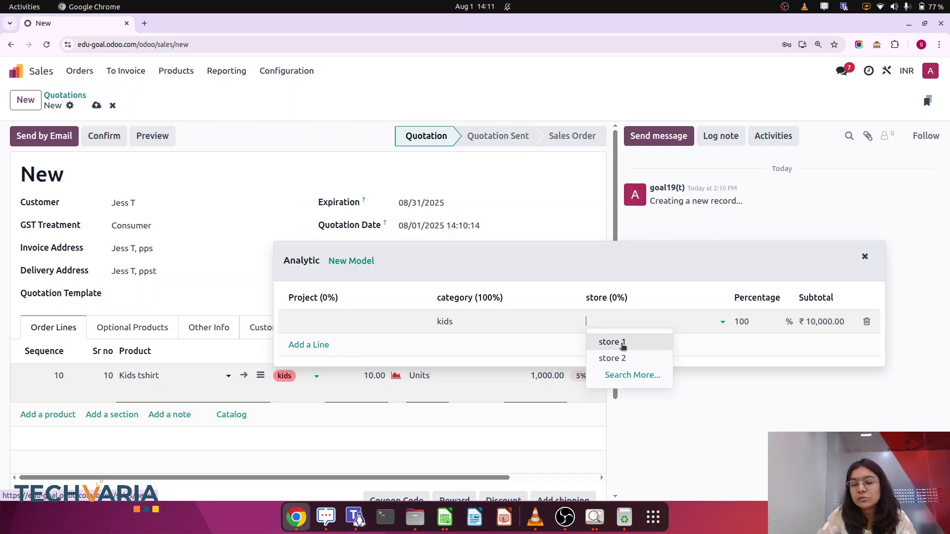
left_click(612, 342)
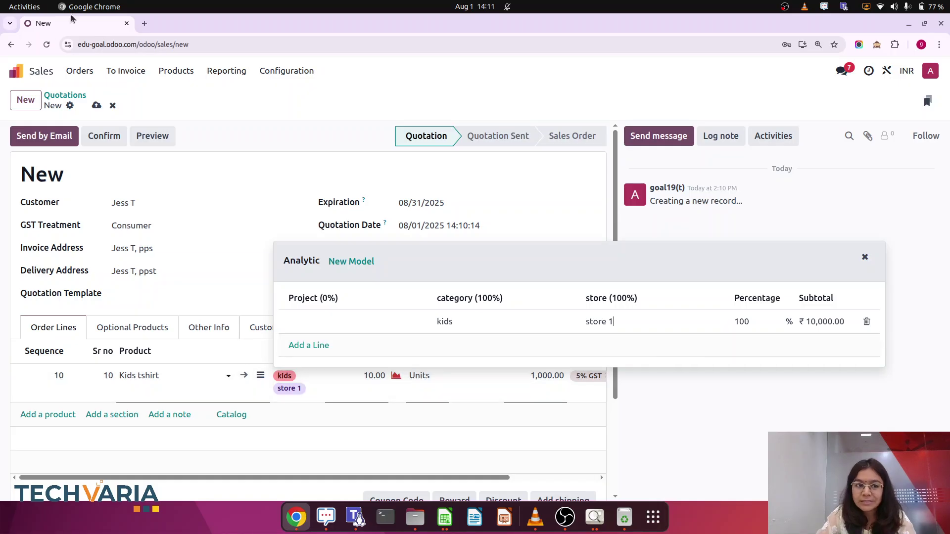
Confirm the quotation and validate its delivery with a quantity of 10 for Kids tshirt
left_click(108, 140)
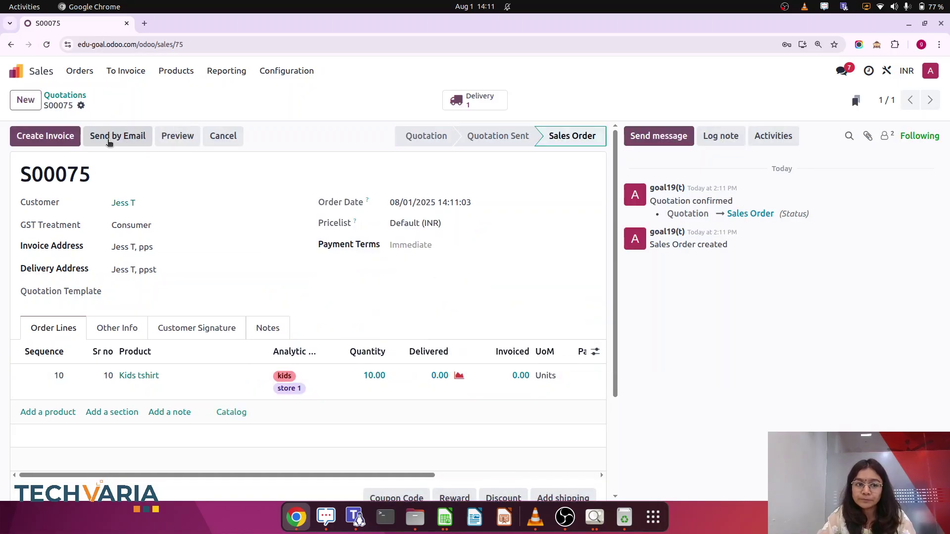
left_click(482, 107)
left_click(284, 355)
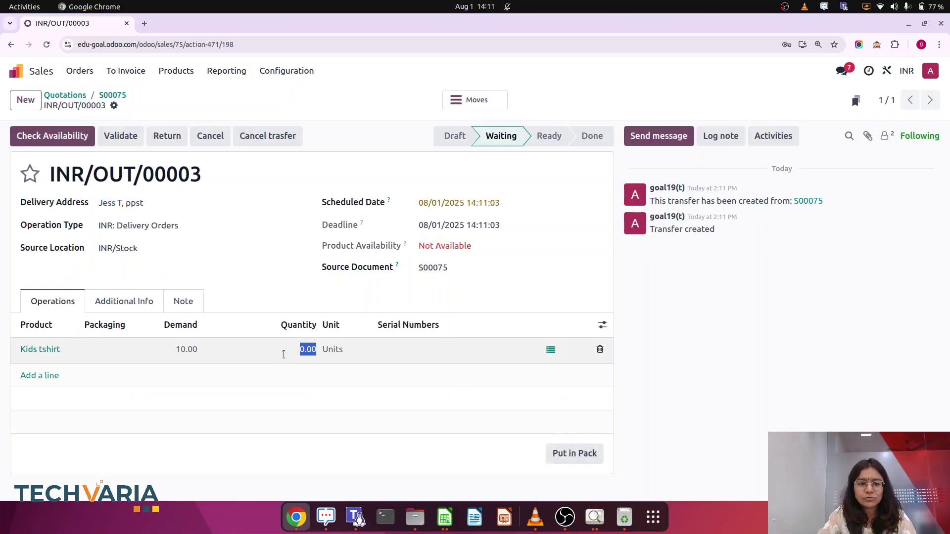
type("10")
left_click(767, 388)
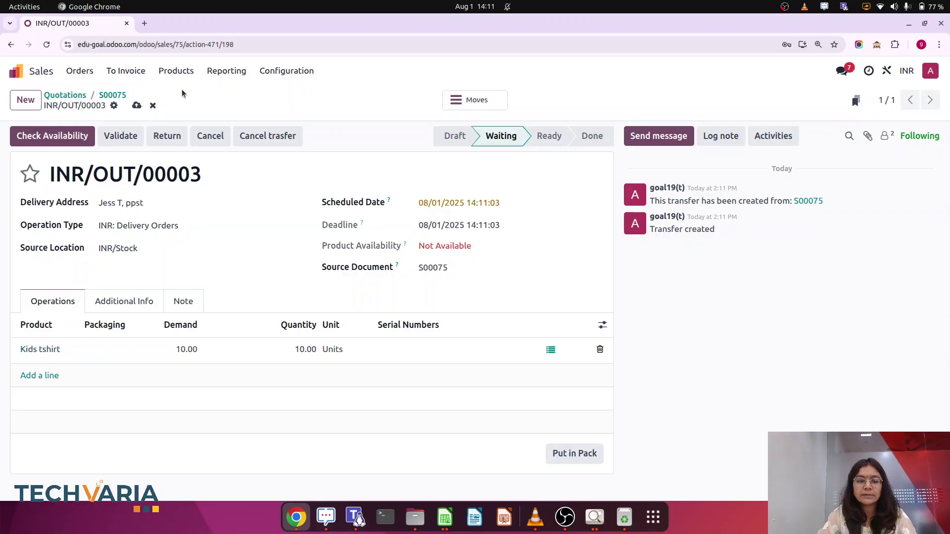
left_click(124, 136)
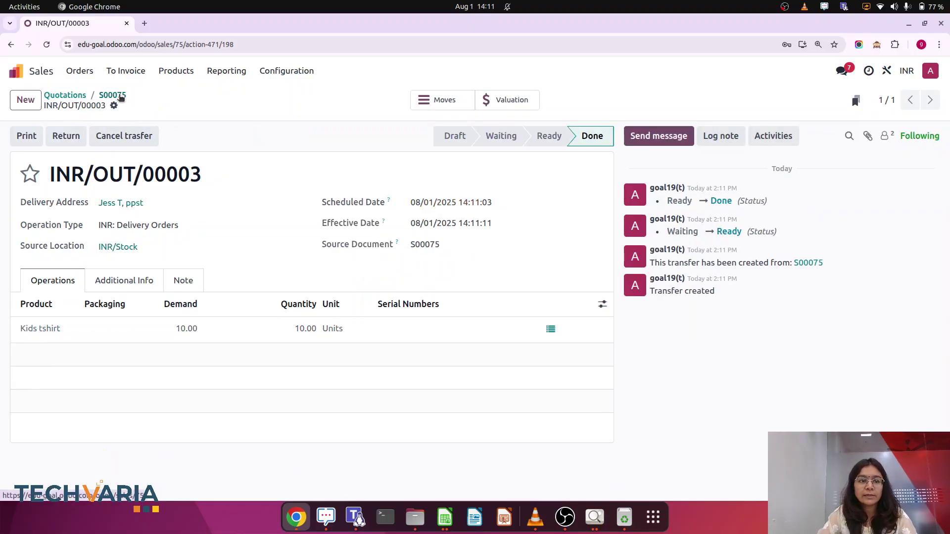
Create a regular draft invoice from the sales order and confirm it
left_click(118, 96)
left_click(63, 145)
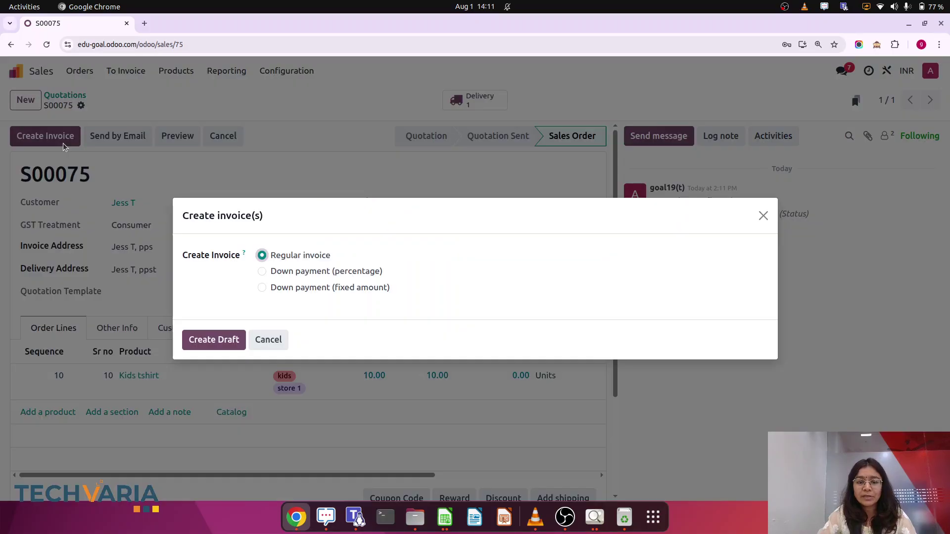
left_click(201, 345)
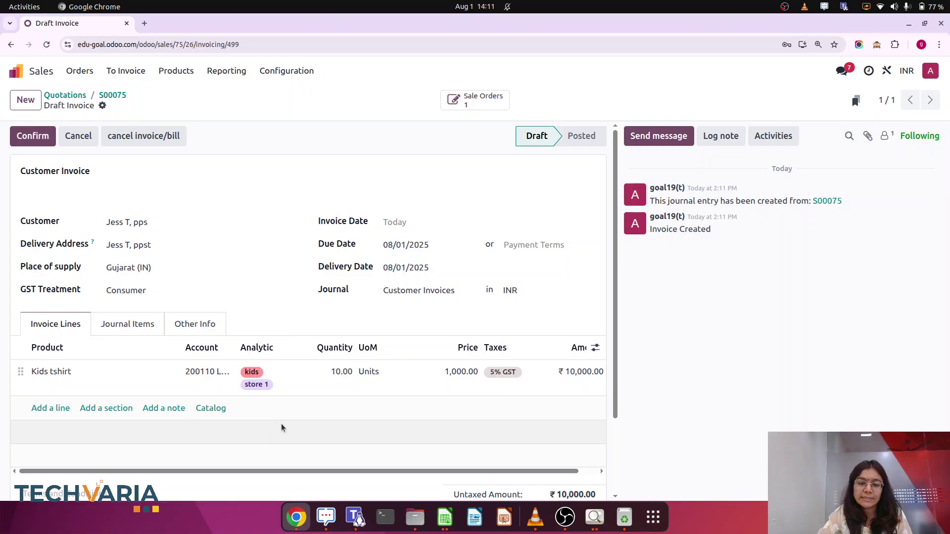
left_click(28, 141)
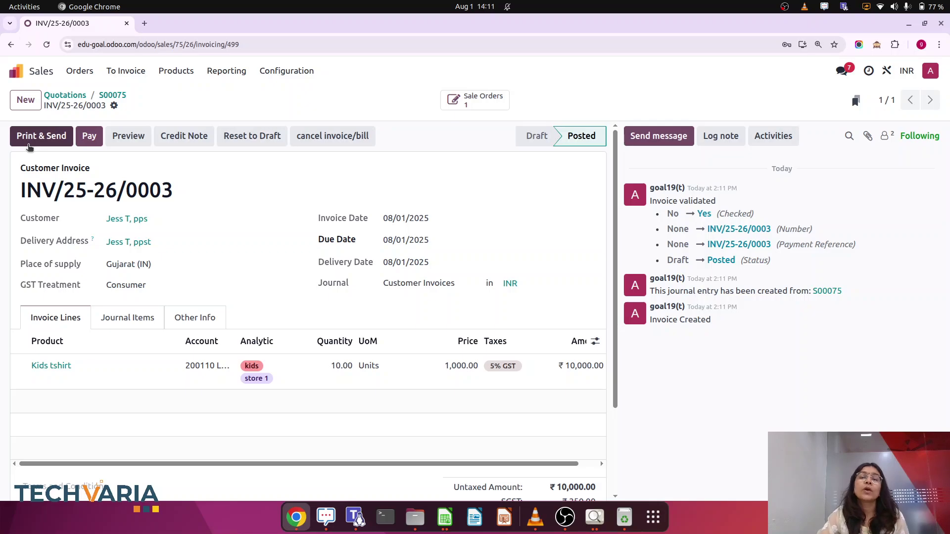
Reopen the newly invoiced Kids tshirt sales order from the quotations list and duplicate it
left_click(82, 97)
left_click(93, 155)
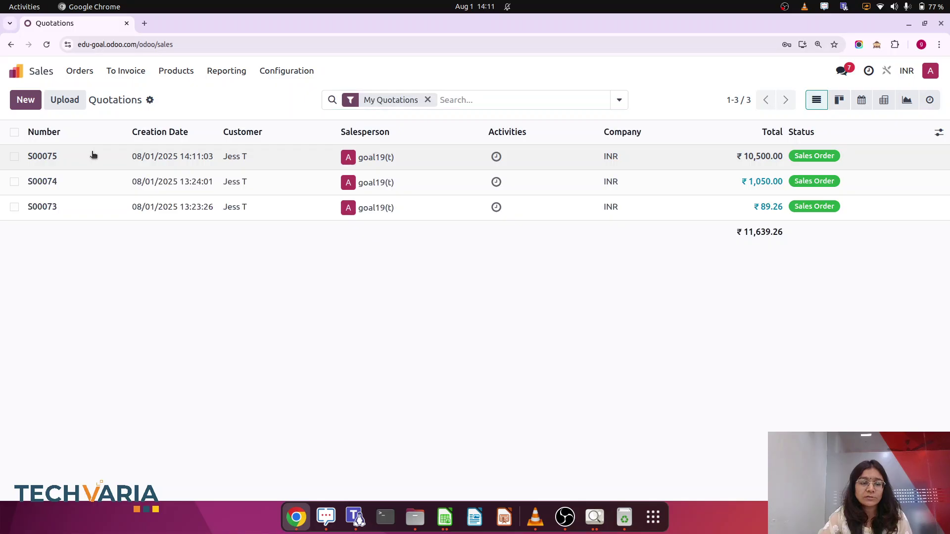
left_click(81, 106)
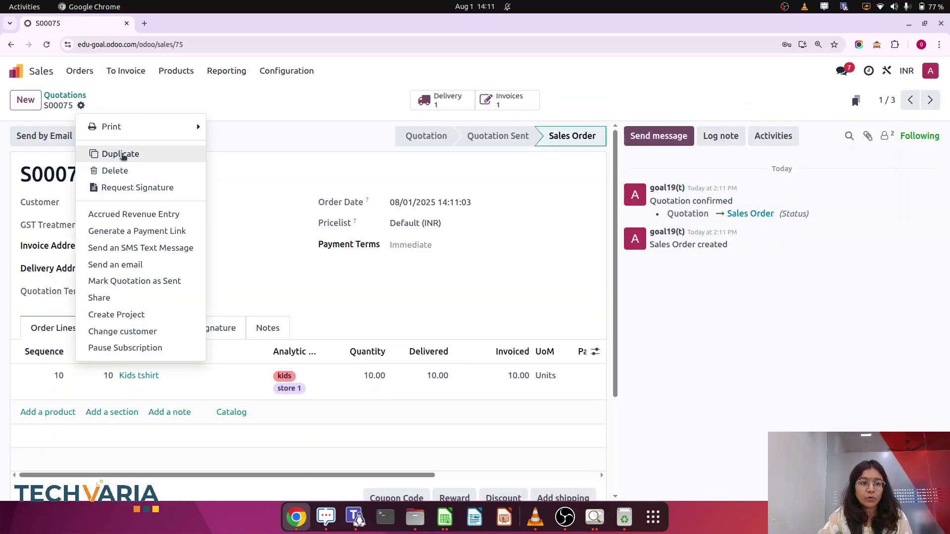
left_click(122, 154)
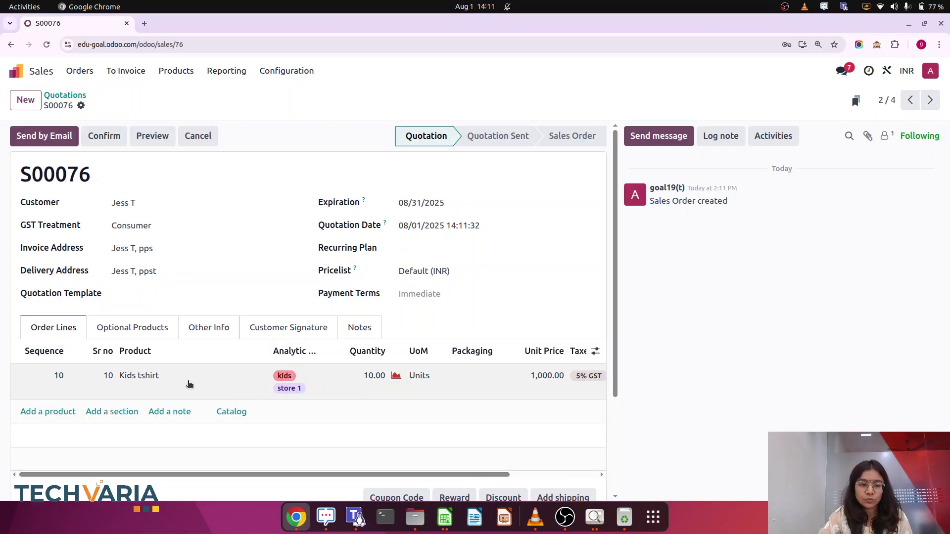
left_click(534, 388)
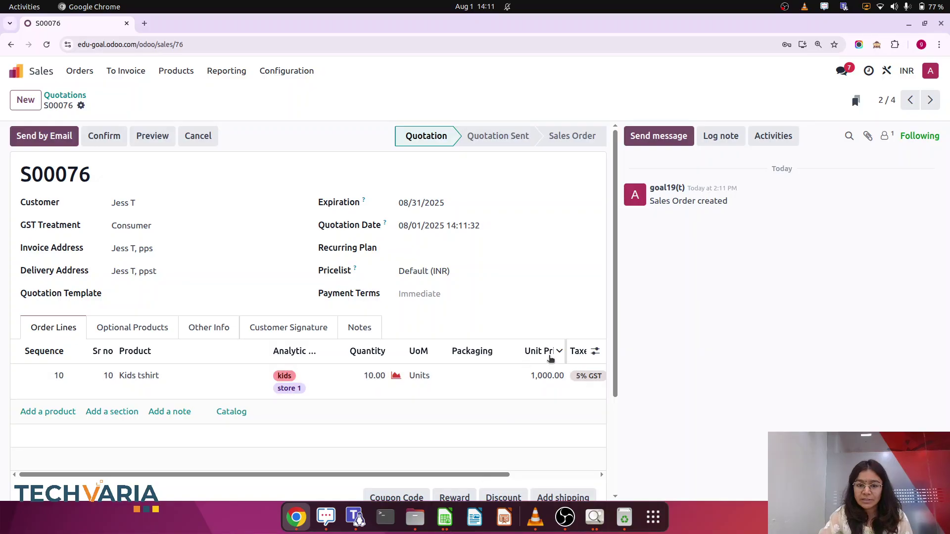
Set the duplicated quotation's Kids tshirt line to a unit price of 200 and its analytic store to "store 2"
type("20")
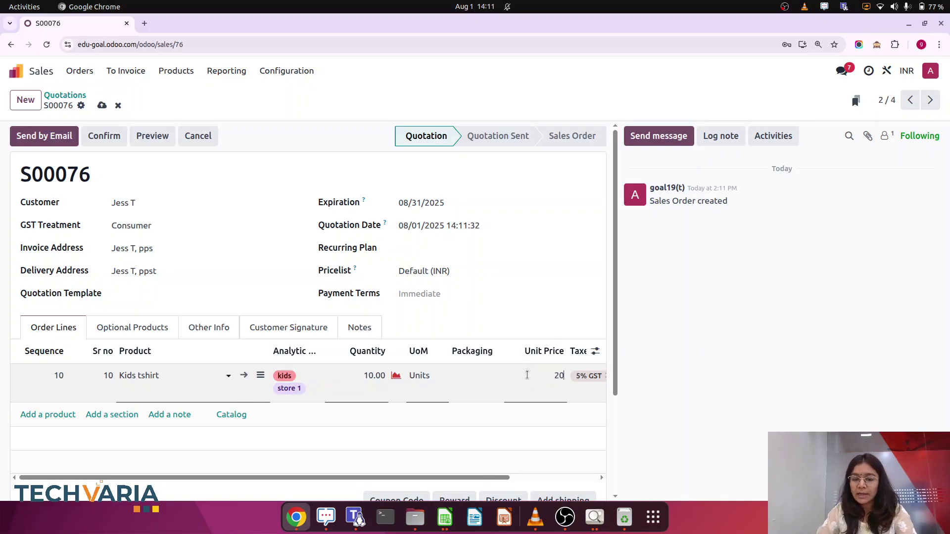
type("0")
left_click(300, 379)
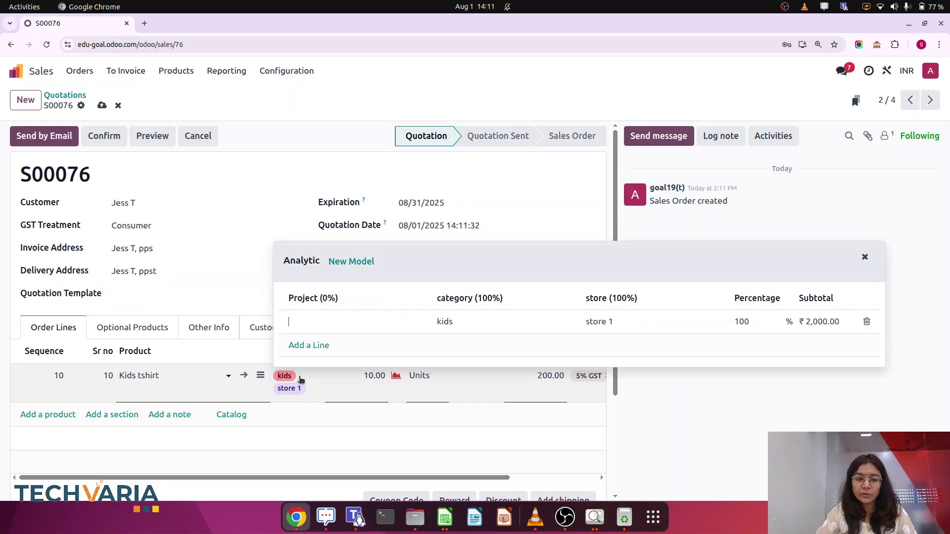
left_click(634, 322)
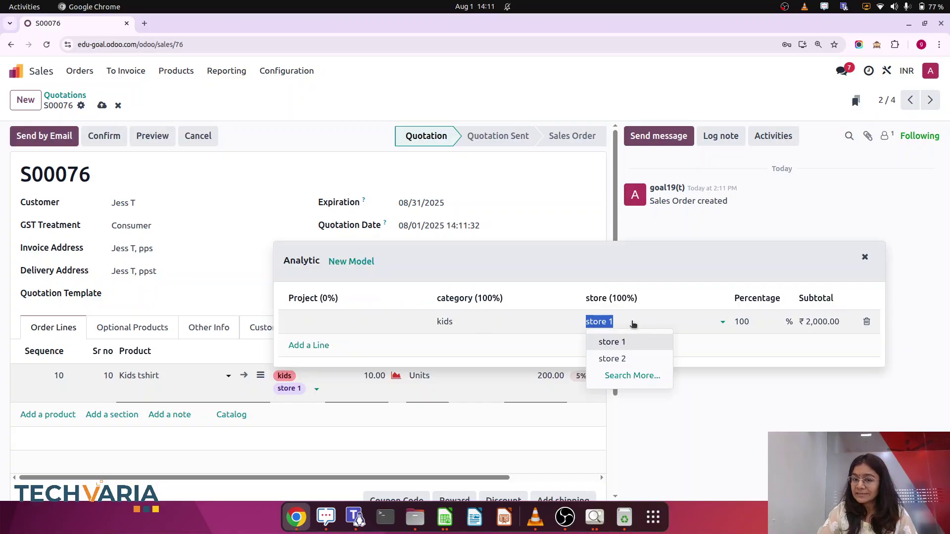
left_click(614, 360)
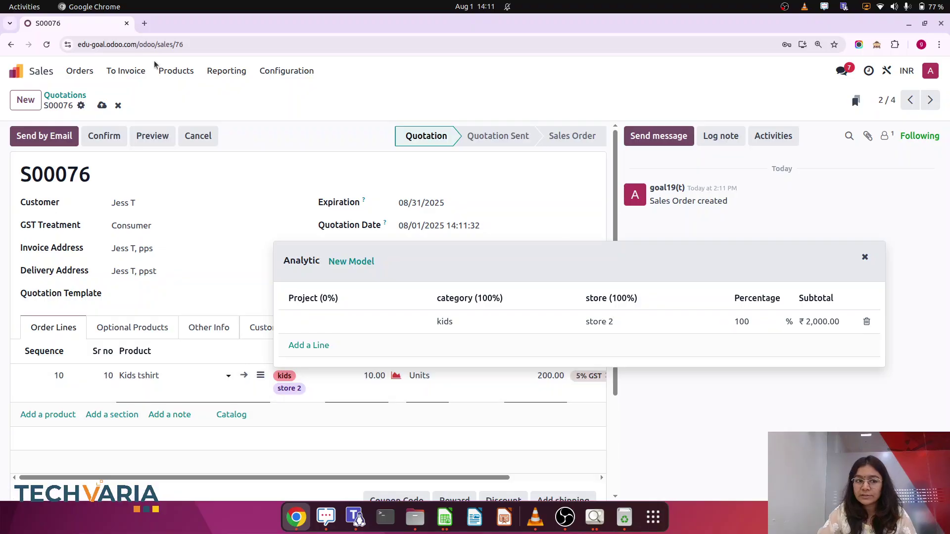
Confirm the duplicated quotation and validate its delivery order with 10 units of Kids tshirt
left_click(105, 137)
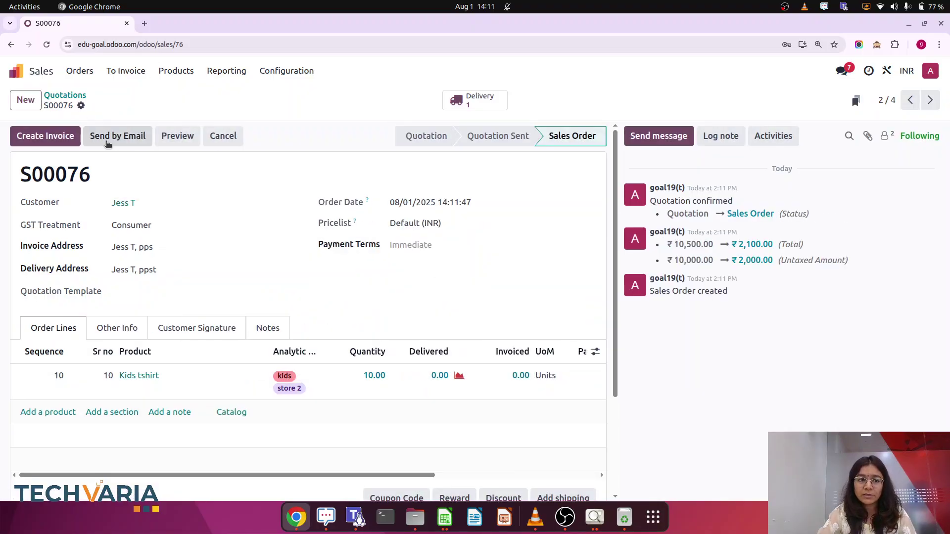
left_click(478, 100)
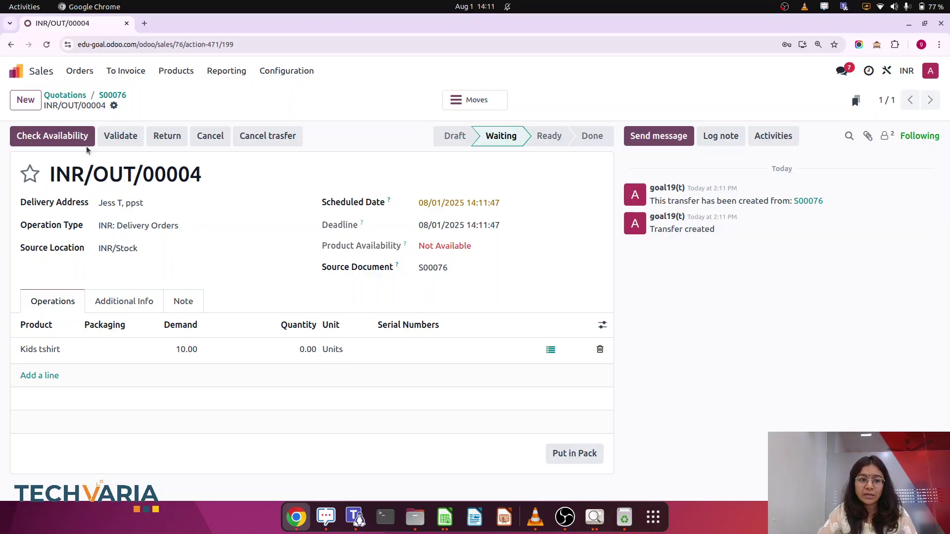
left_click(294, 349)
type("10")
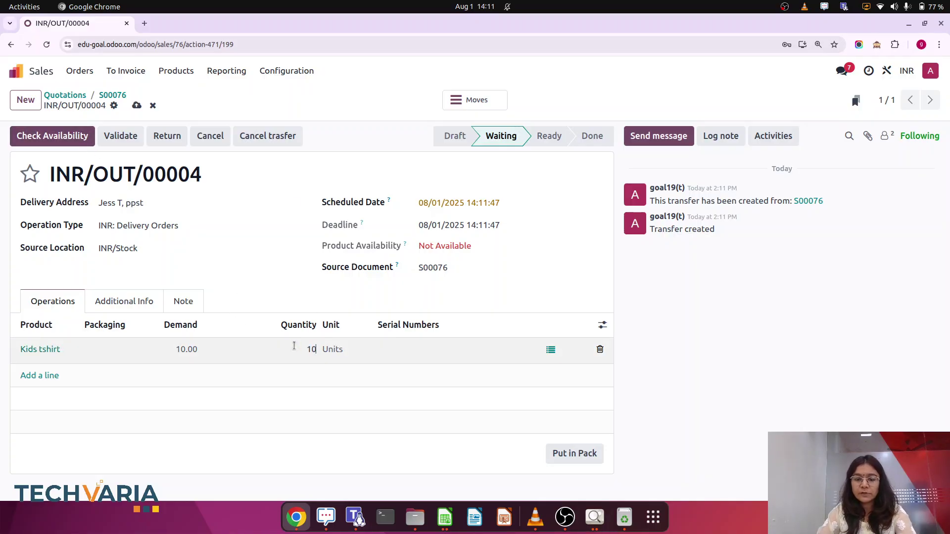
left_click(121, 136)
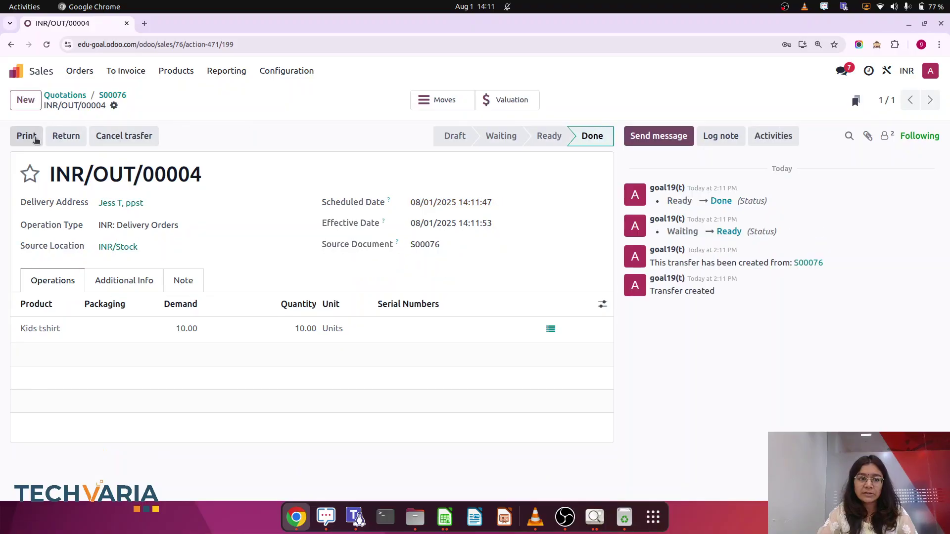
Return to the store 2 sales order, create a draft invoice from it and confirm the invoice
left_click(112, 95)
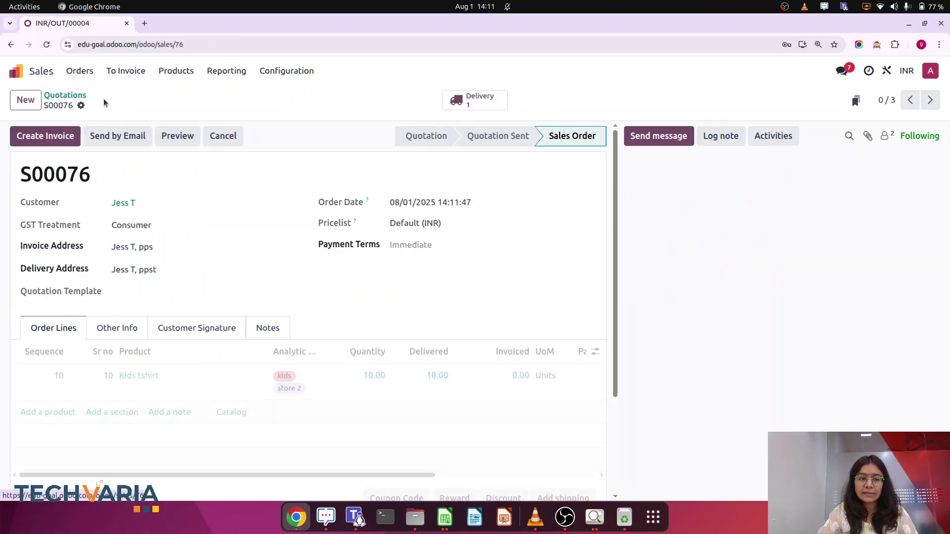
left_click(45, 137)
left_click(219, 341)
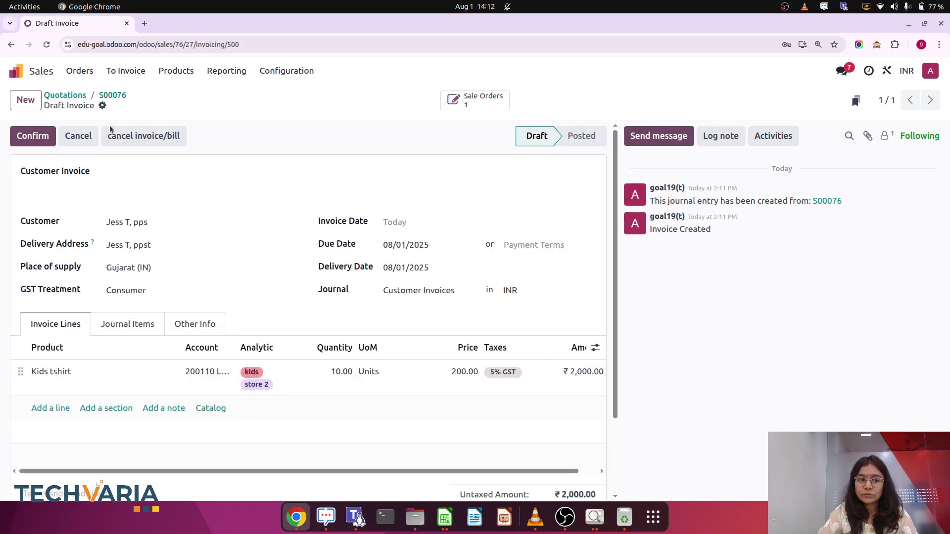
left_click(33, 138)
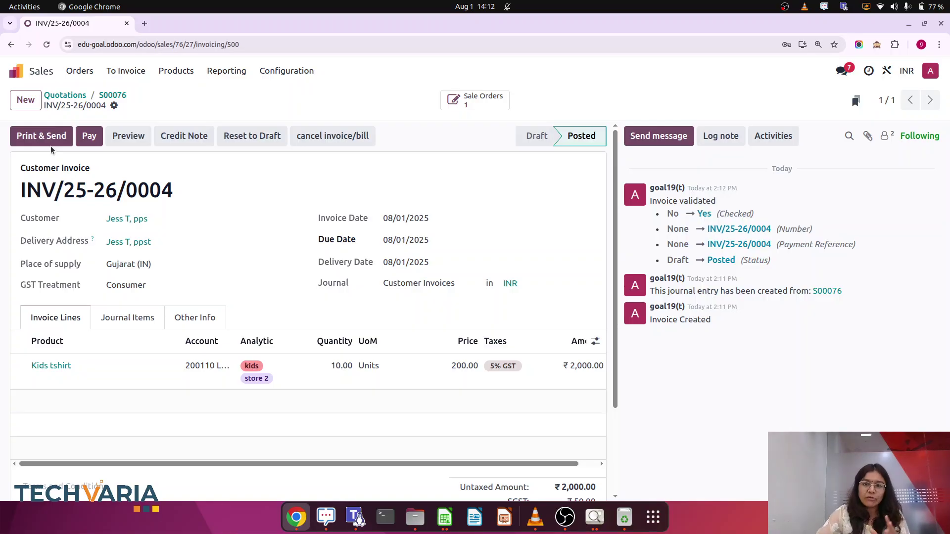
Open the vendor bills in Accounting and create a new bill for Vendor1
left_click(16, 78)
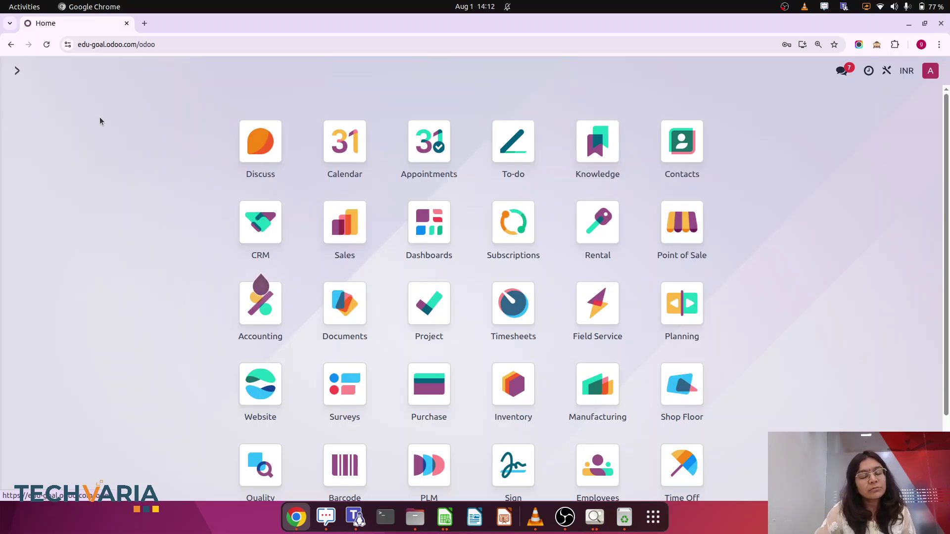
type("bill")
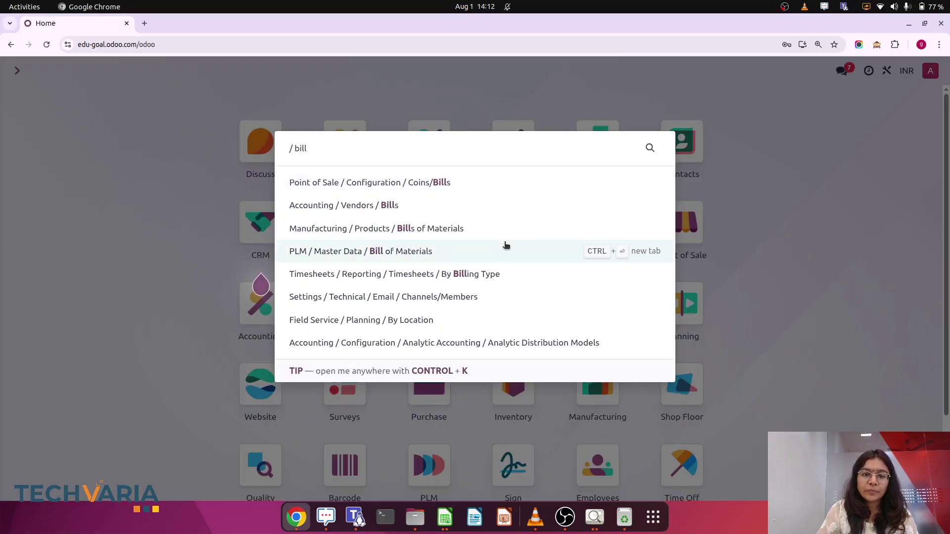
left_click(391, 208)
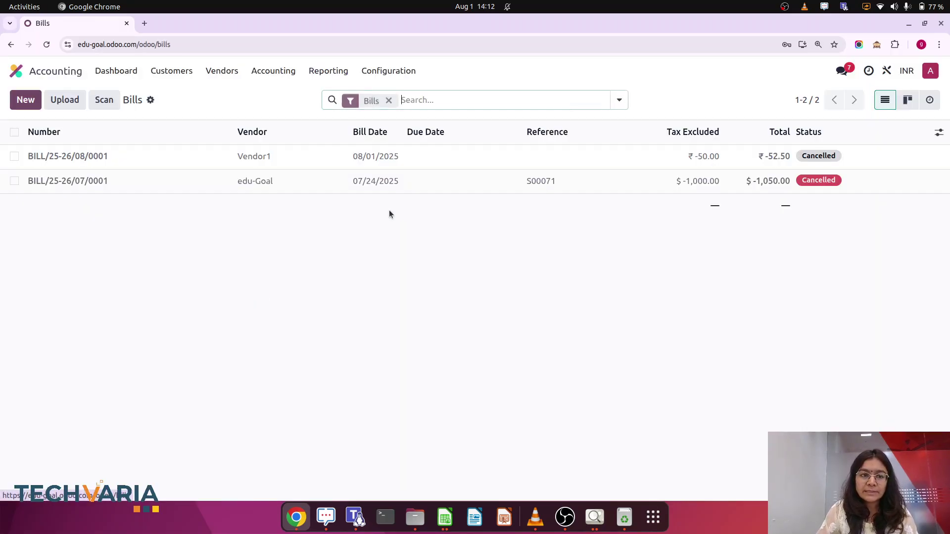
left_click(19, 100)
left_click(140, 219)
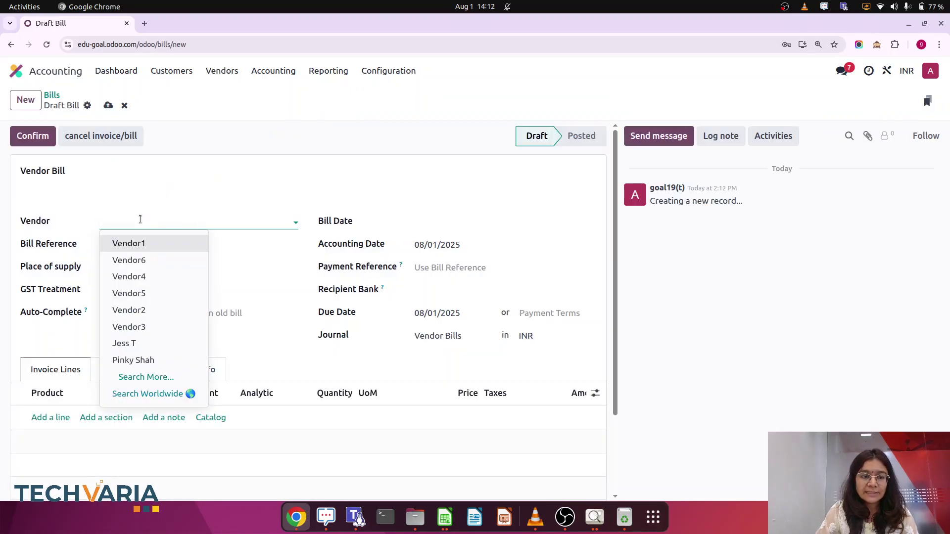
left_click(140, 244)
Add a Kids tshirt line to the vendor bill with a price of 500
left_click(40, 417)
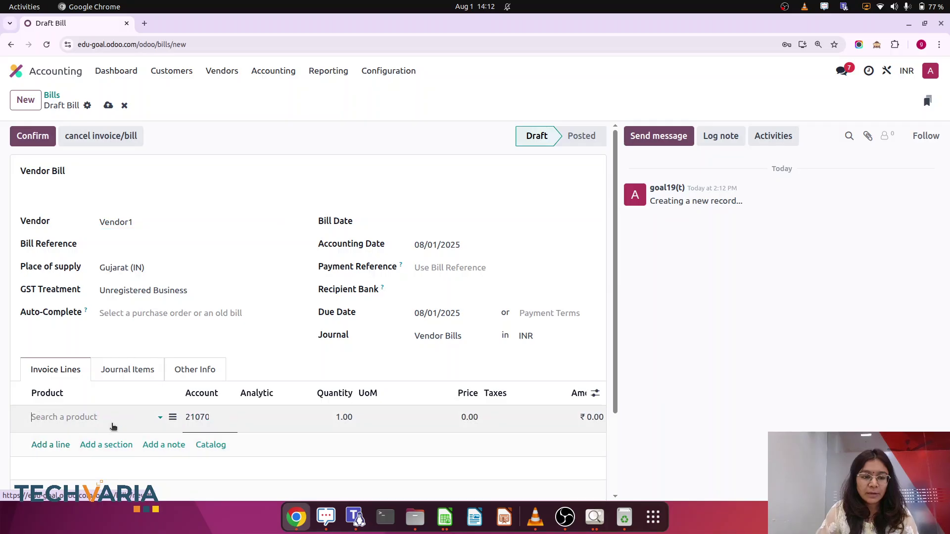
type("kid")
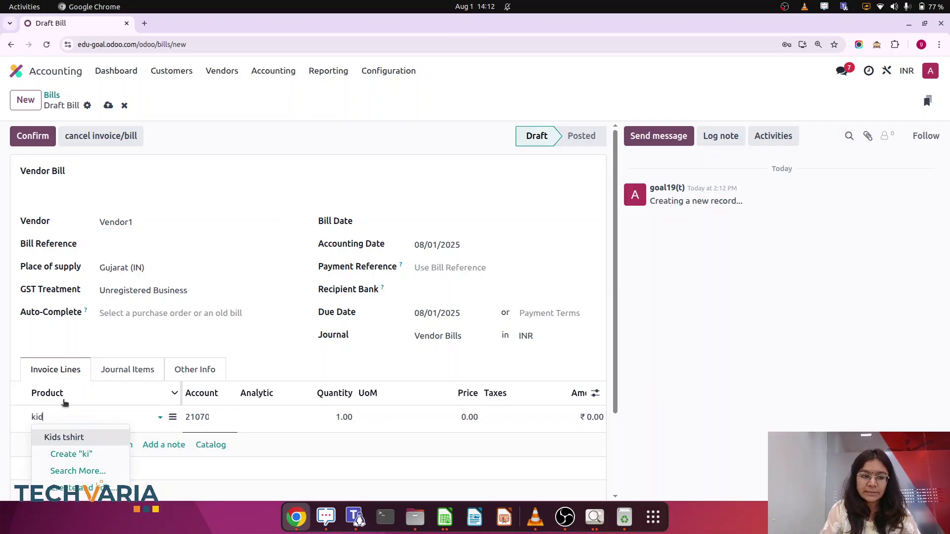
left_click(72, 437)
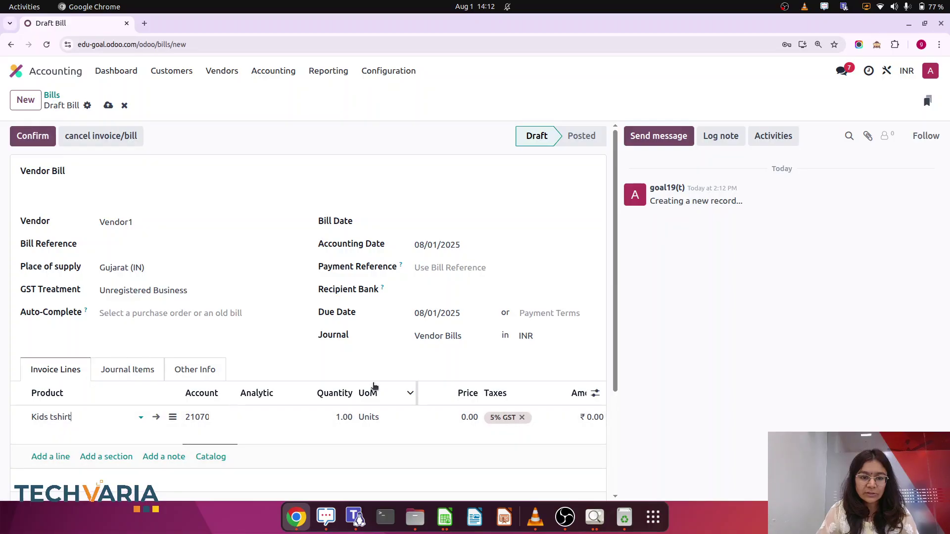
left_click(447, 416)
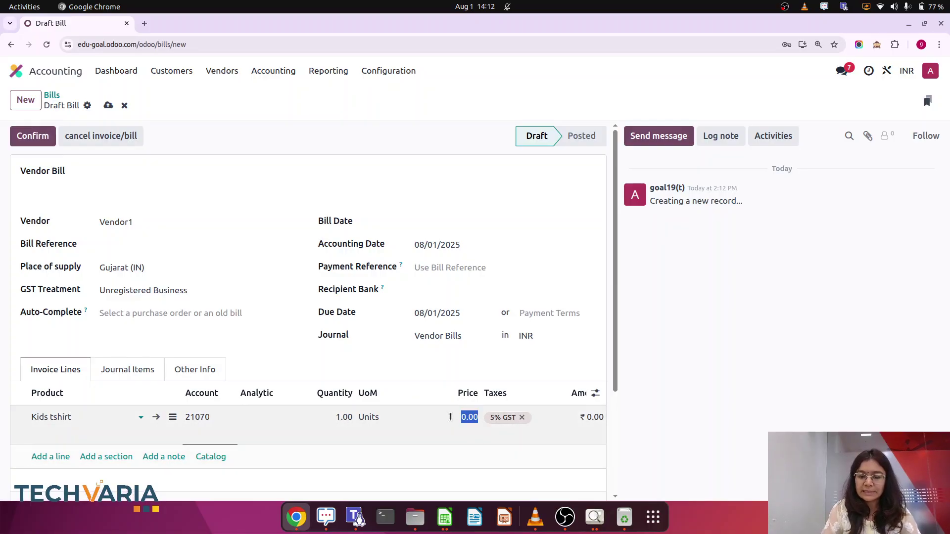
type("500")
left_click(714, 400)
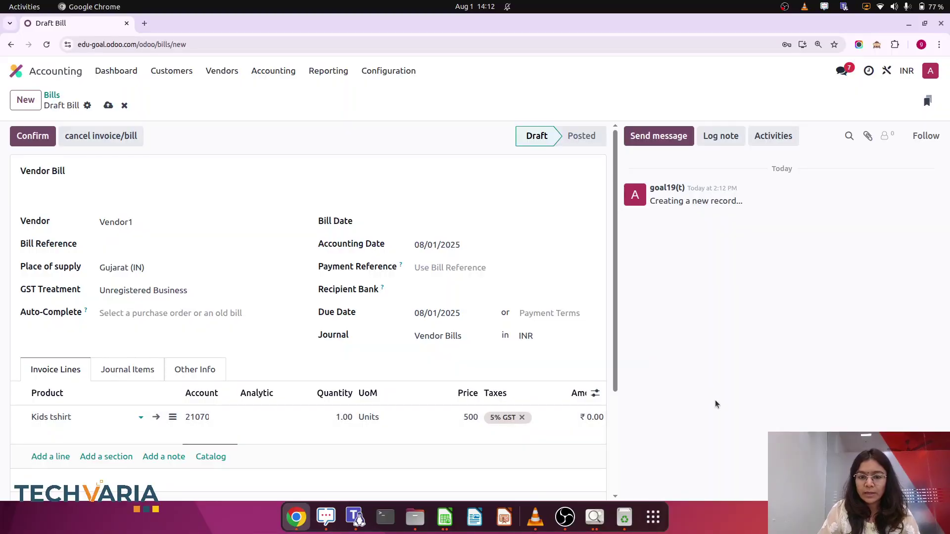
Set the bill line's analytic distribution to category kids and store "store 1"
left_click(249, 424)
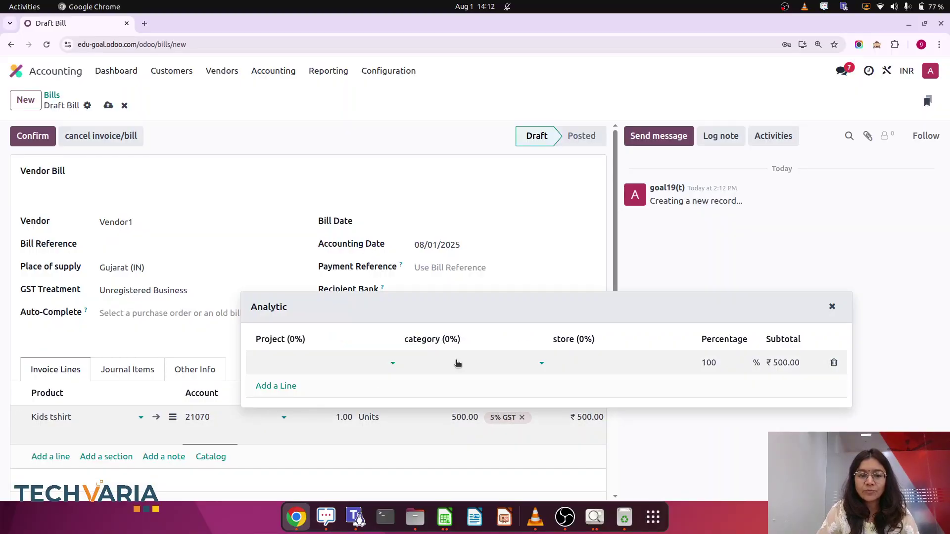
left_click(433, 365)
left_click(432, 385)
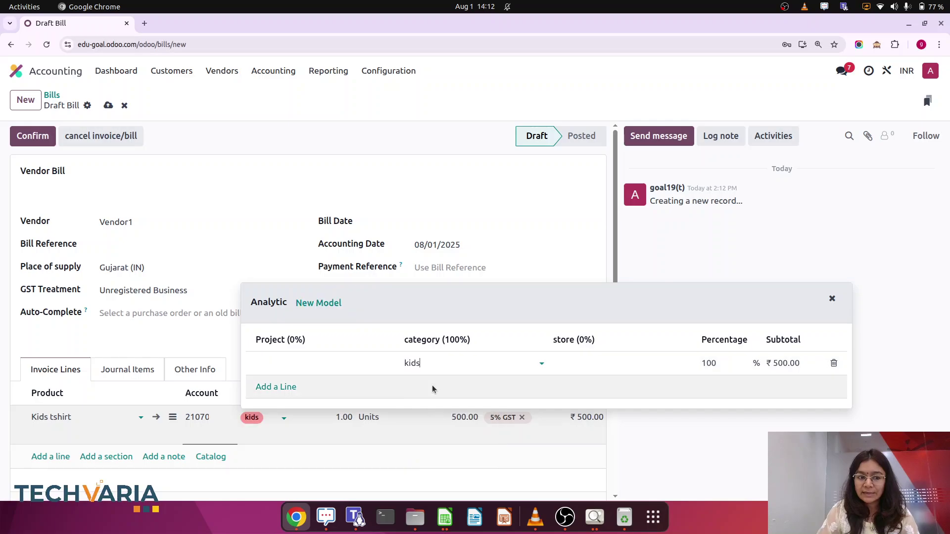
left_click(568, 362)
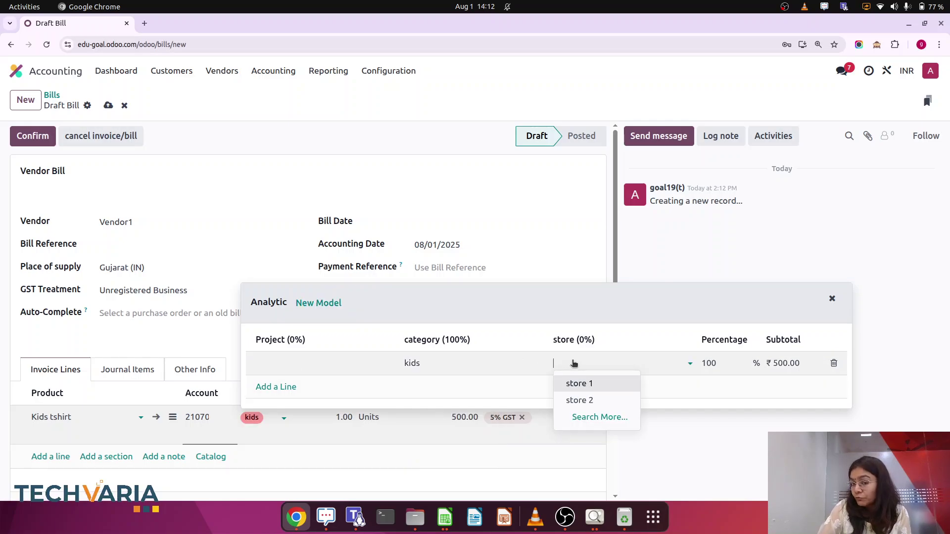
left_click(578, 386)
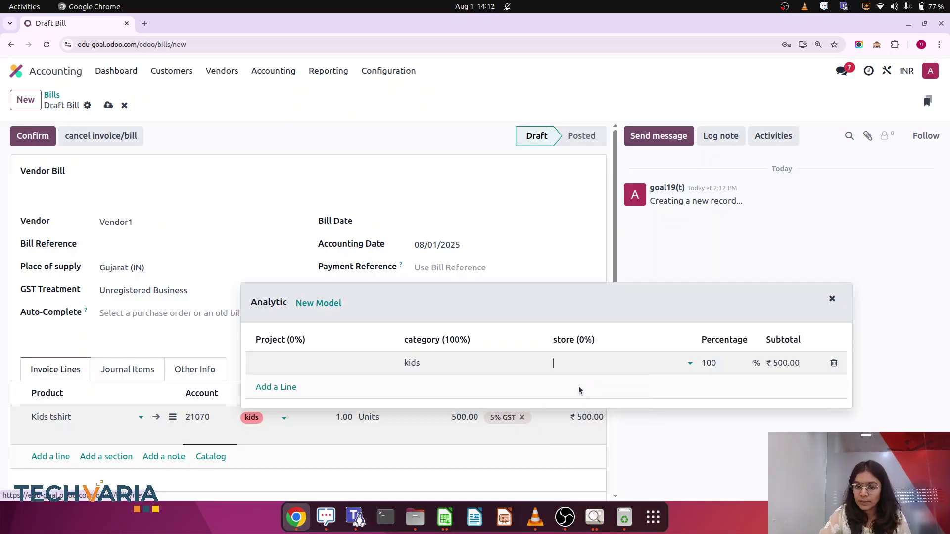
Set the vendor bill's bill date to 08/01/2025 and confirm the bill
left_click(45, 142)
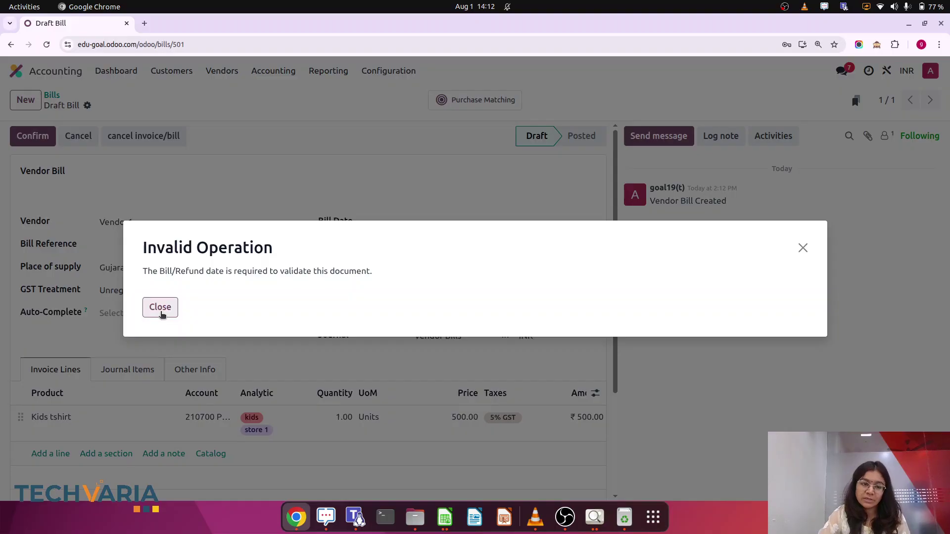
left_click(160, 309)
left_click(431, 220)
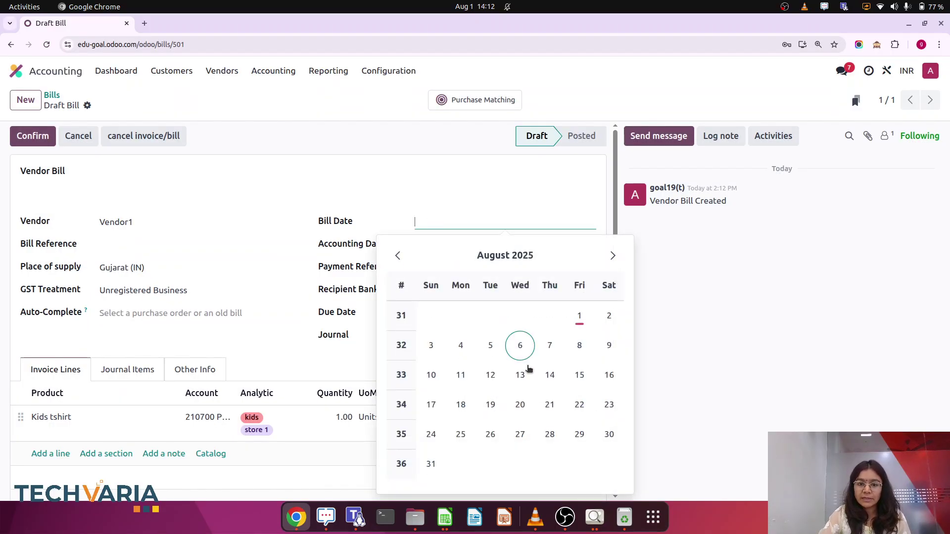
left_click(579, 317)
left_click(33, 139)
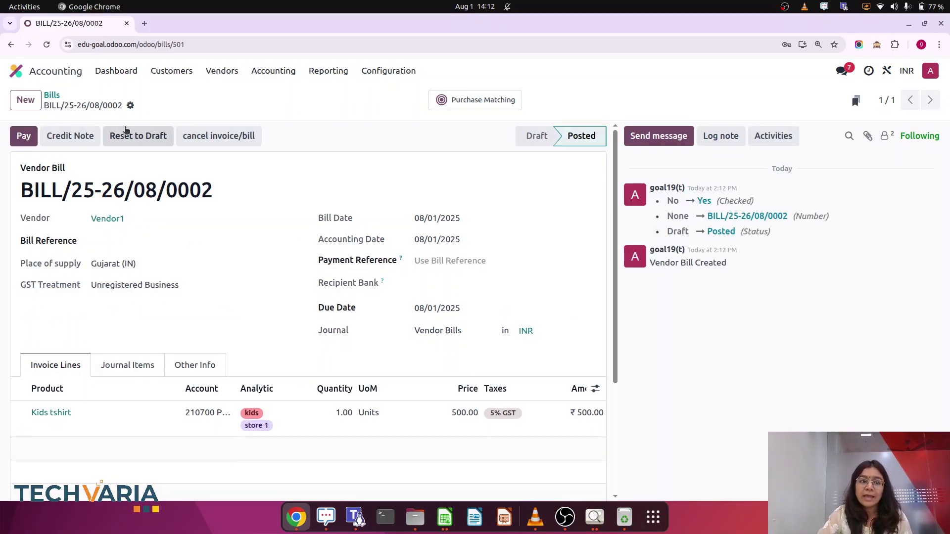
Create another vendor bill for Vendor1 and add a Kids tshirt line
left_click(25, 99)
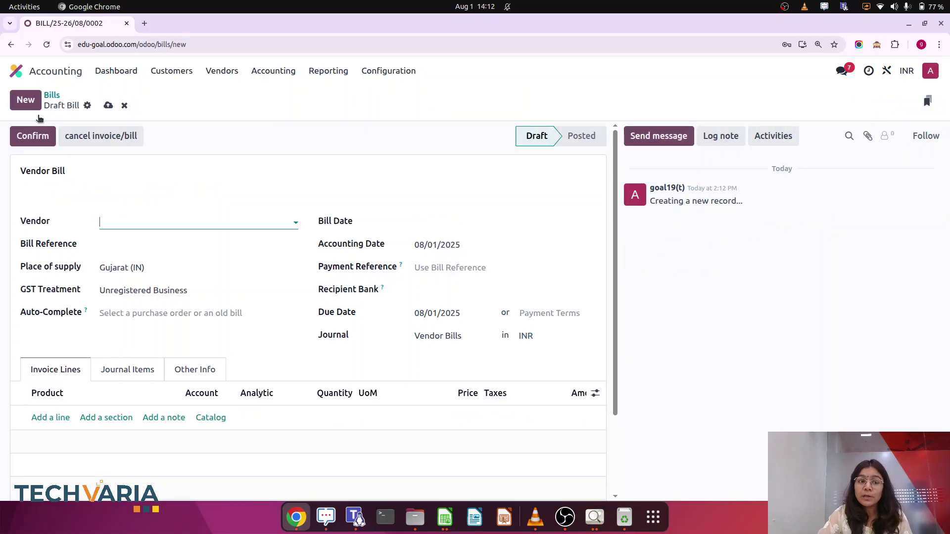
left_click(141, 221)
left_click(141, 242)
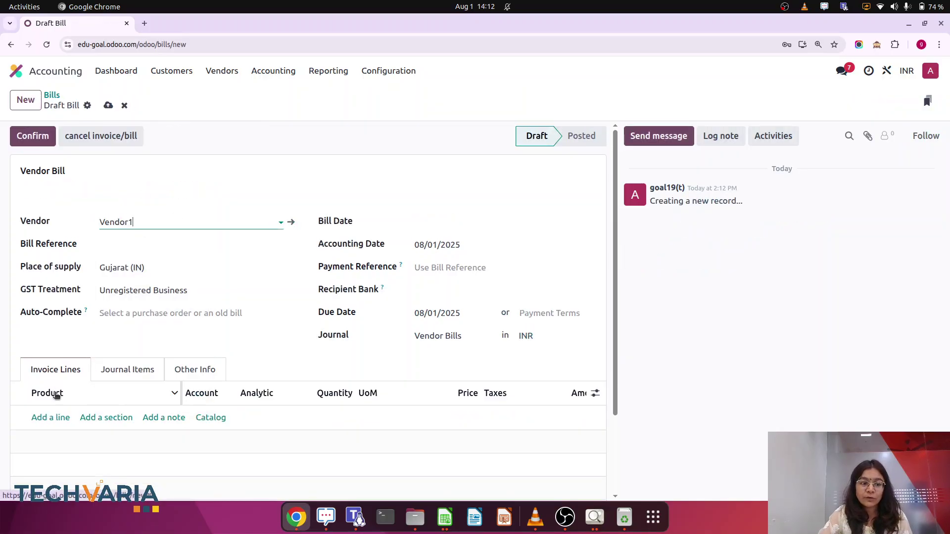
left_click(49, 418)
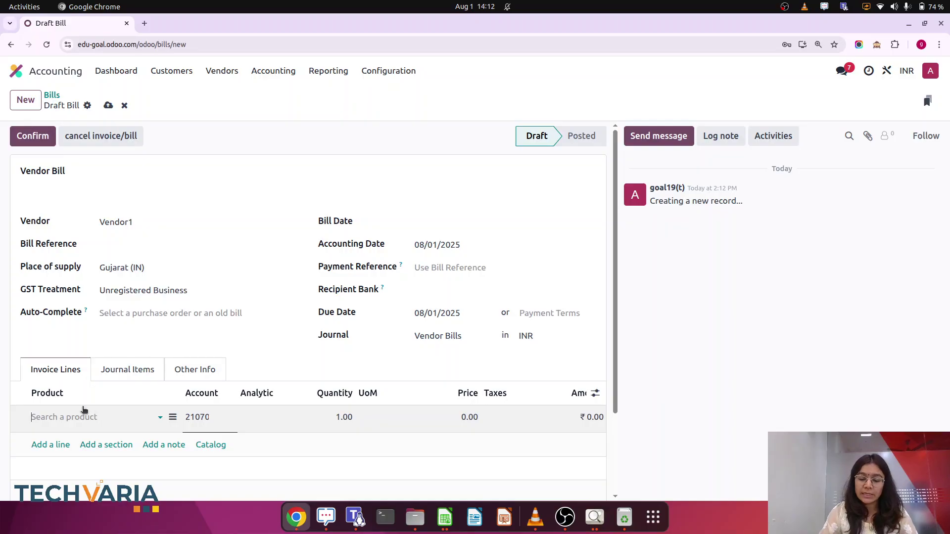
type("ki")
left_click(76, 438)
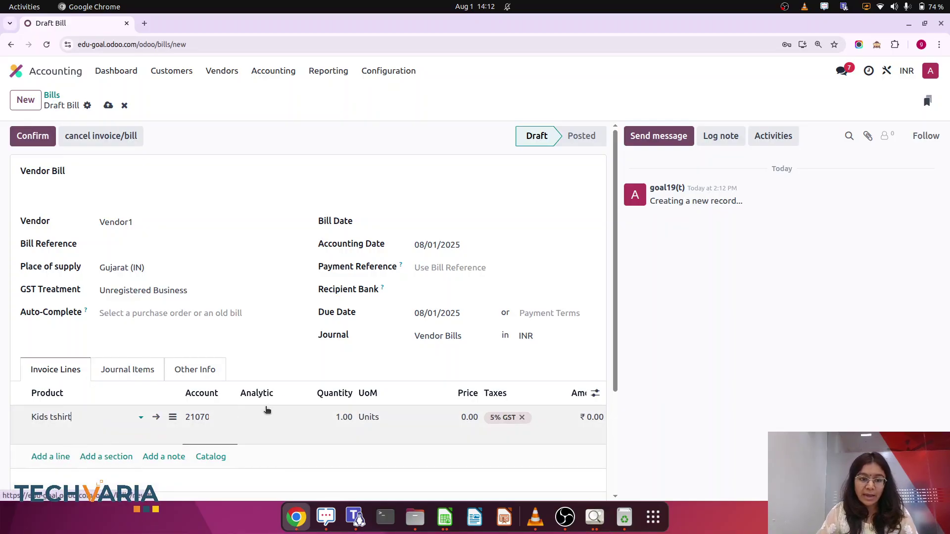
Set the second bill's Kids tshirt line to analytic category kids and store "store 2"
left_click(254, 419)
left_click(441, 357)
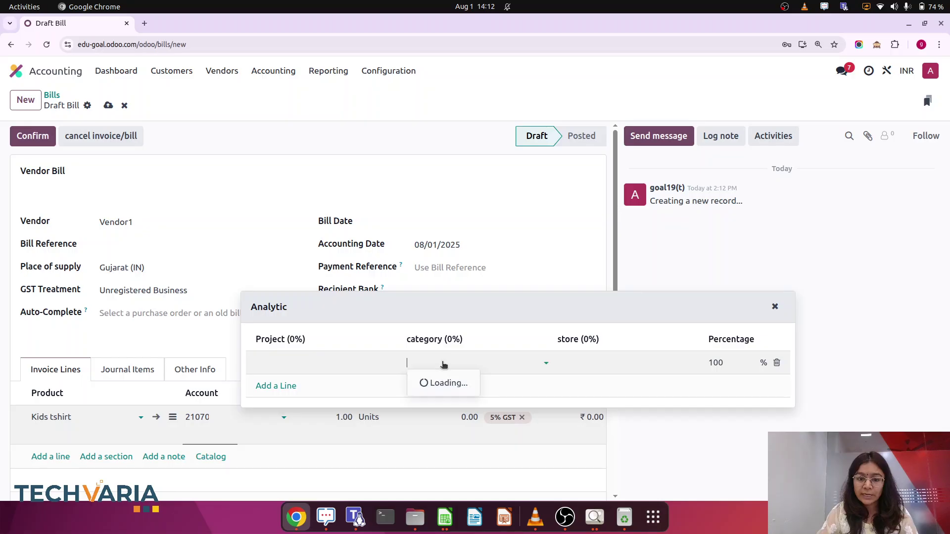
left_click(425, 382)
left_click(608, 363)
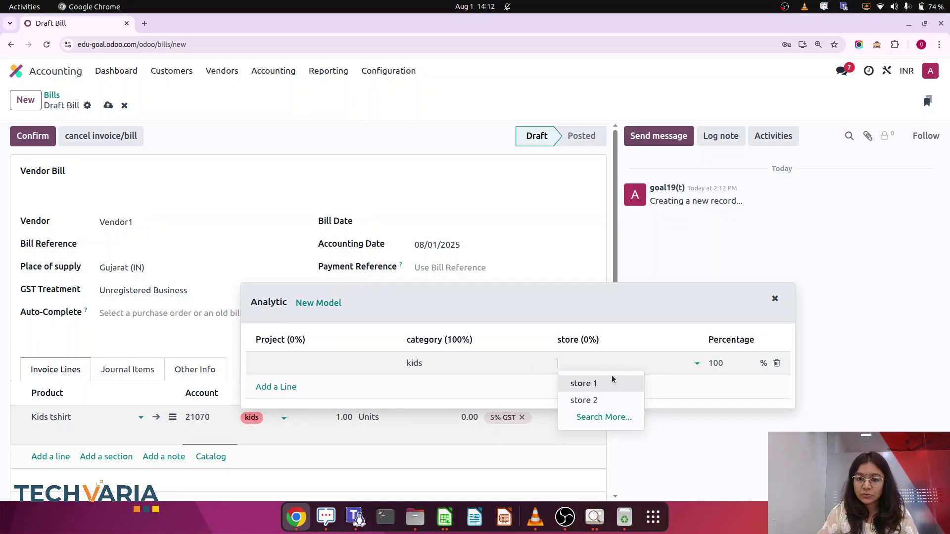
left_click(600, 400)
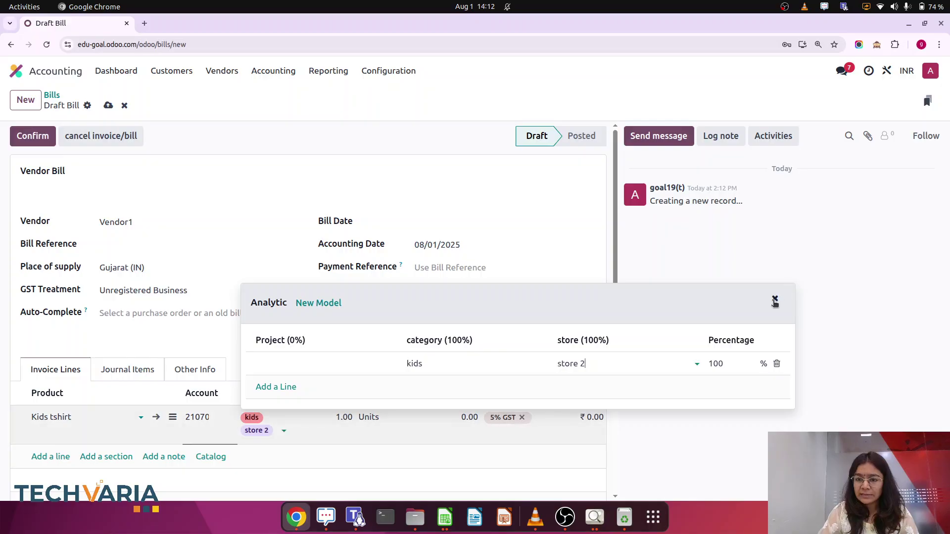
left_click(775, 298)
Set the second bill's Kids tshirt price to 450 and its bill date to 08/01/2025, and confirm the bill
left_click(440, 421)
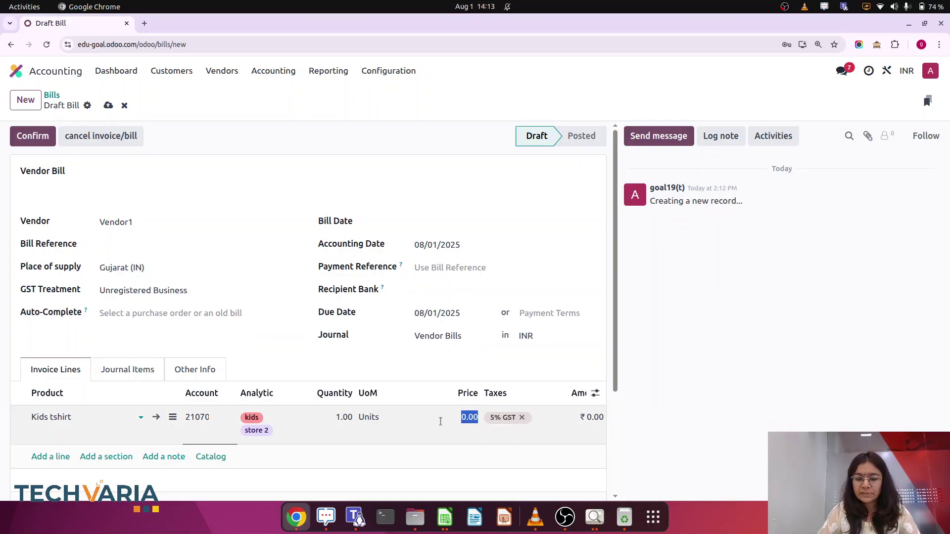
type("450")
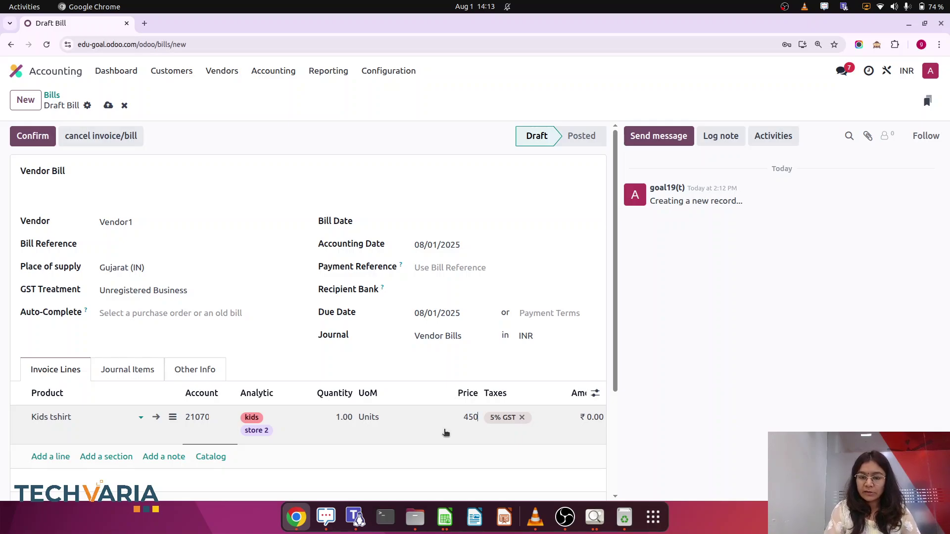
left_click(387, 202)
left_click(426, 217)
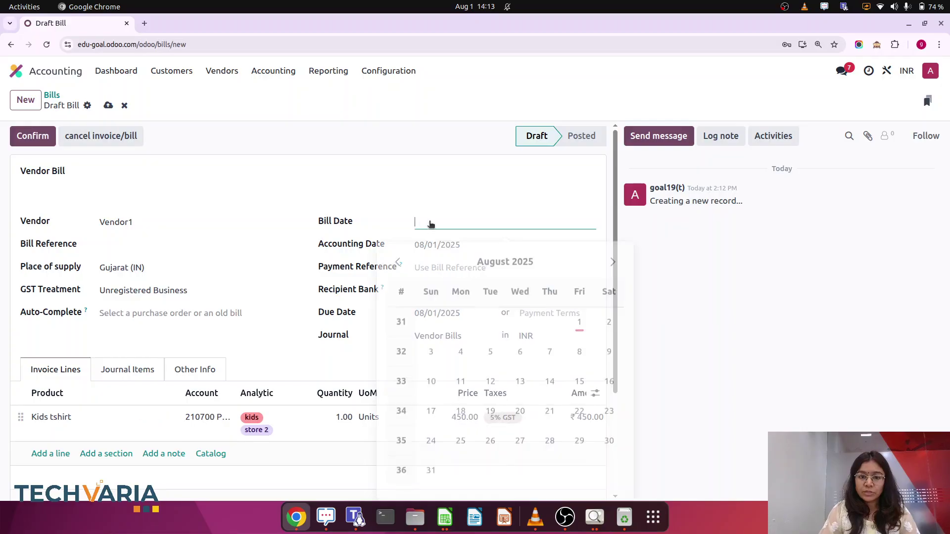
left_click(579, 314)
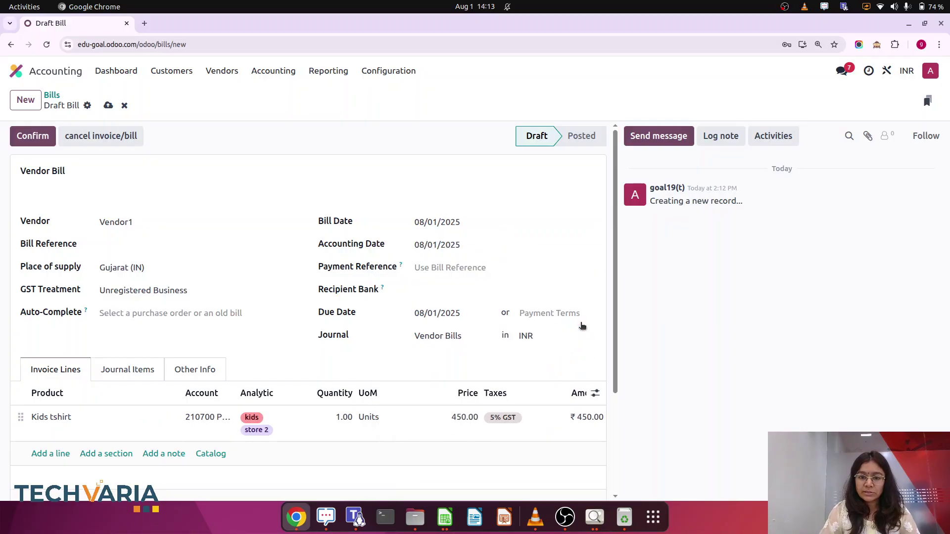
left_click(38, 142)
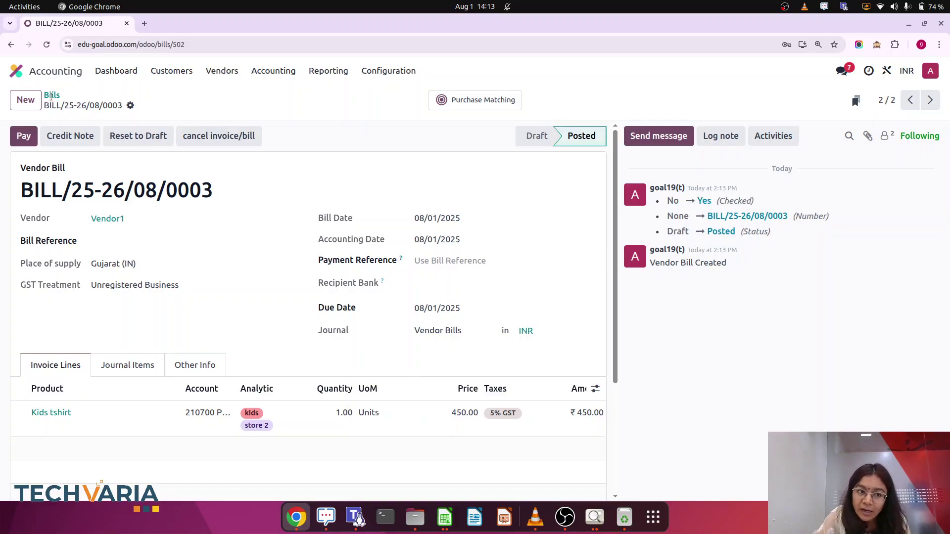
Open the analytic items list, group it by the category plan and expand the kids group
left_click(22, 76)
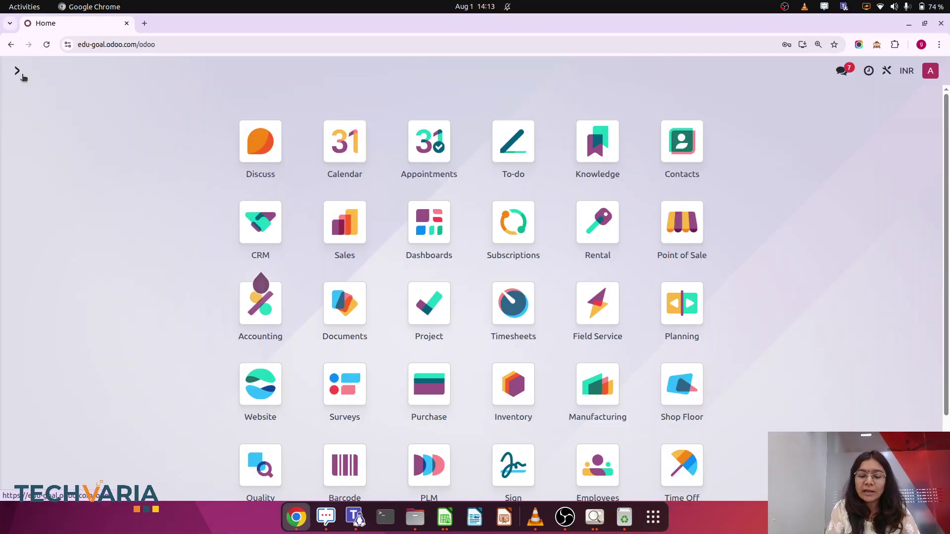
type("ana")
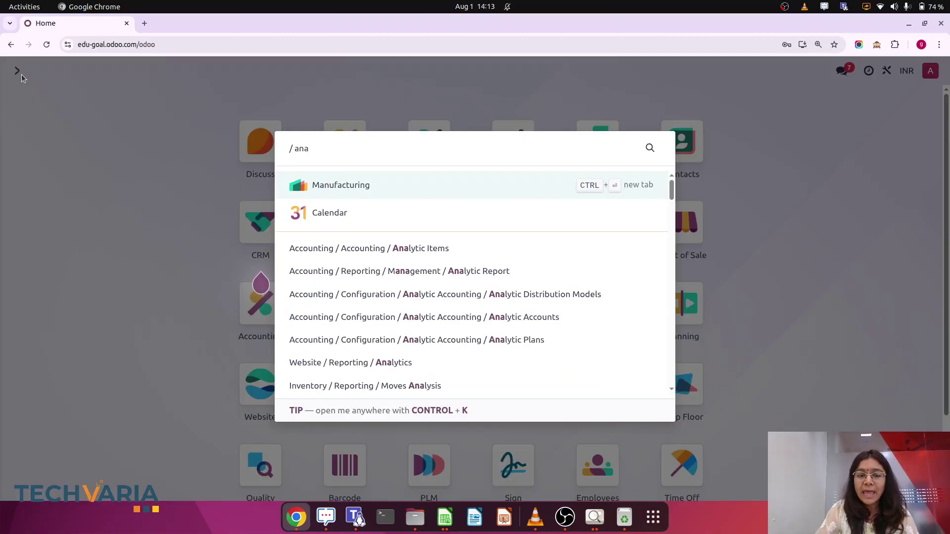
left_click(430, 250)
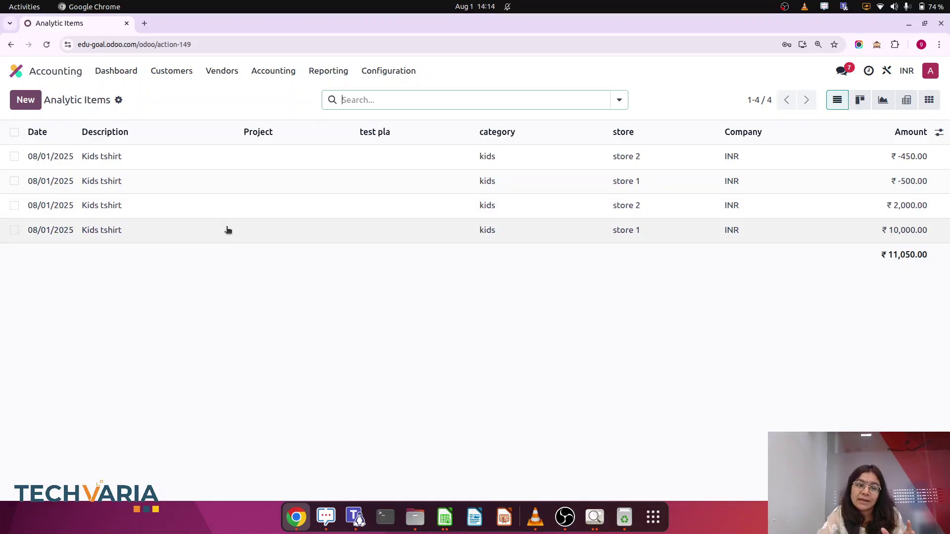
left_click(623, 103)
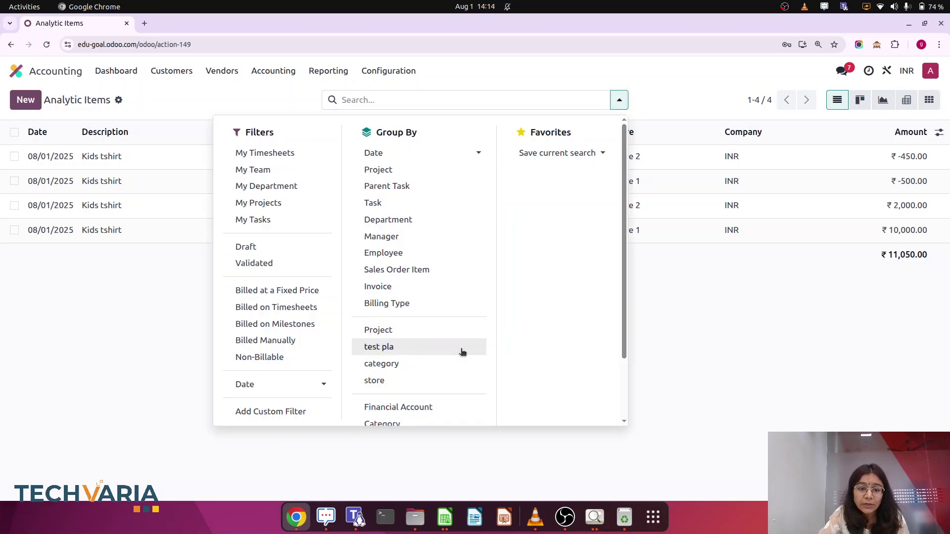
left_click(388, 371)
left_click(93, 356)
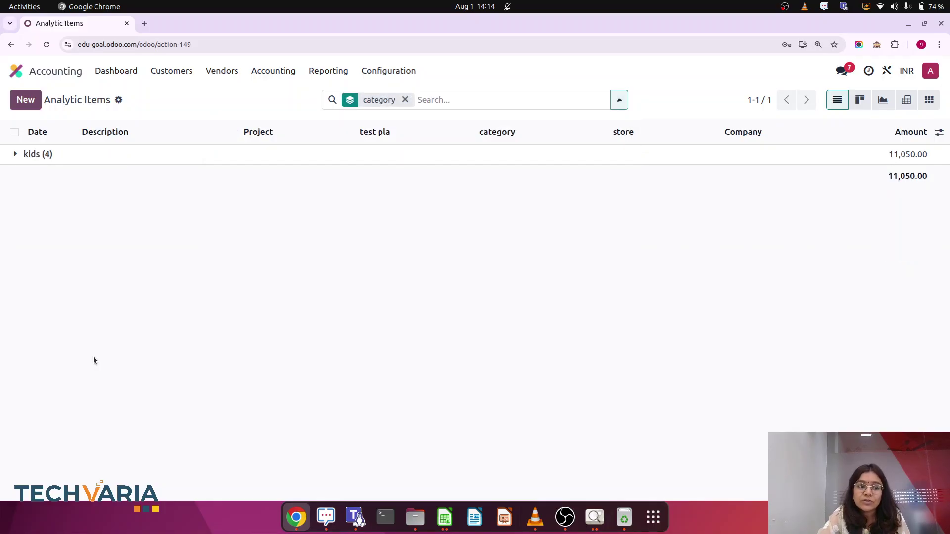
left_click(38, 154)
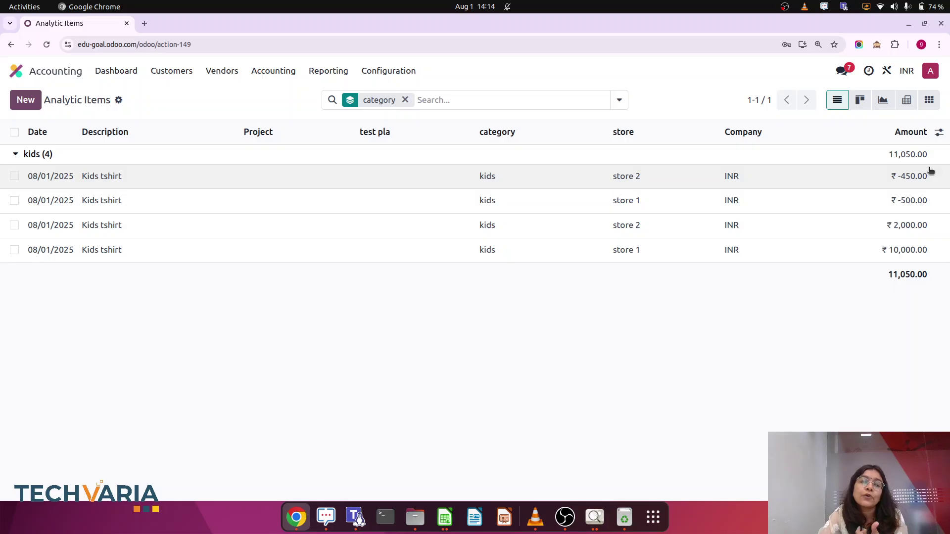
Replace the category grouping of the analytic items with store and expand the store 1 group
left_click(405, 100)
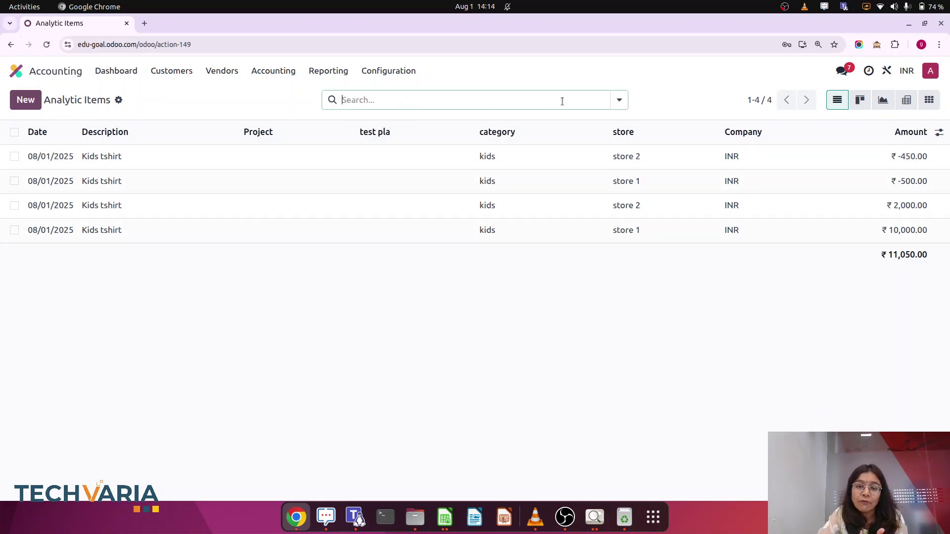
left_click(619, 101)
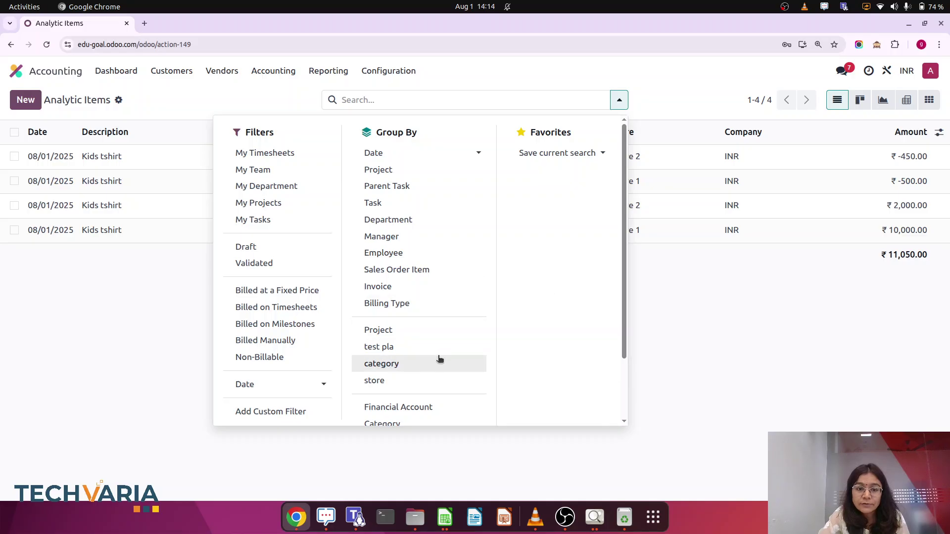
left_click(374, 382)
left_click(94, 383)
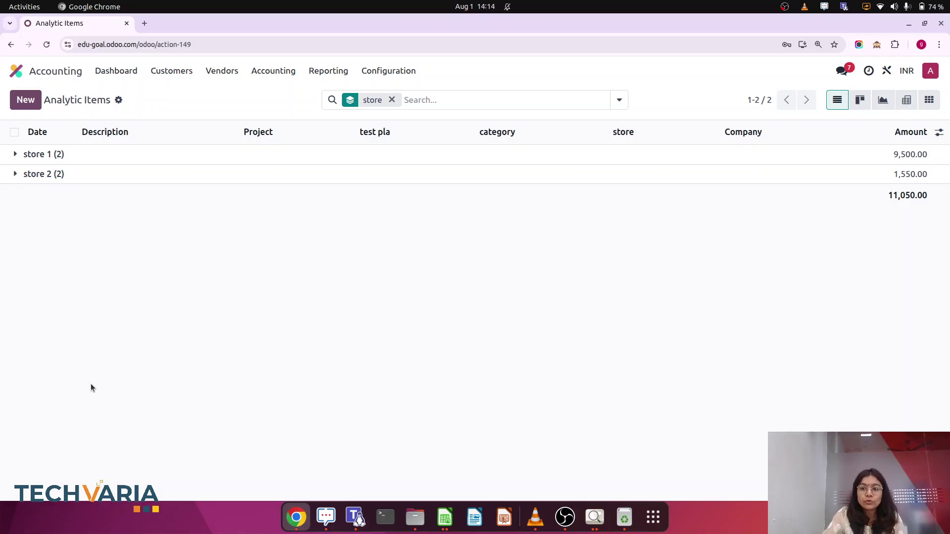
left_click(58, 155)
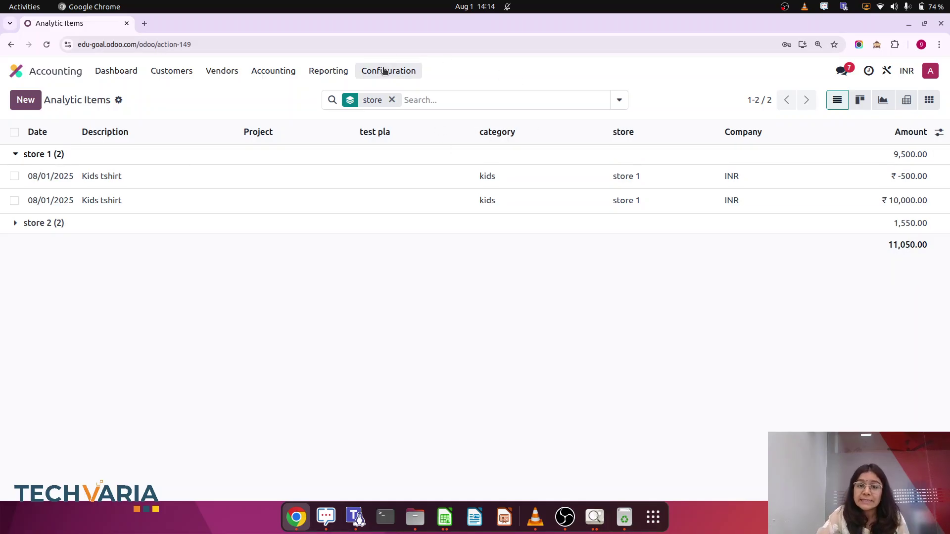
Open the gross margin entries of the kids analytic account and expand the August 2025 group
left_click(15, 72)
type("a")
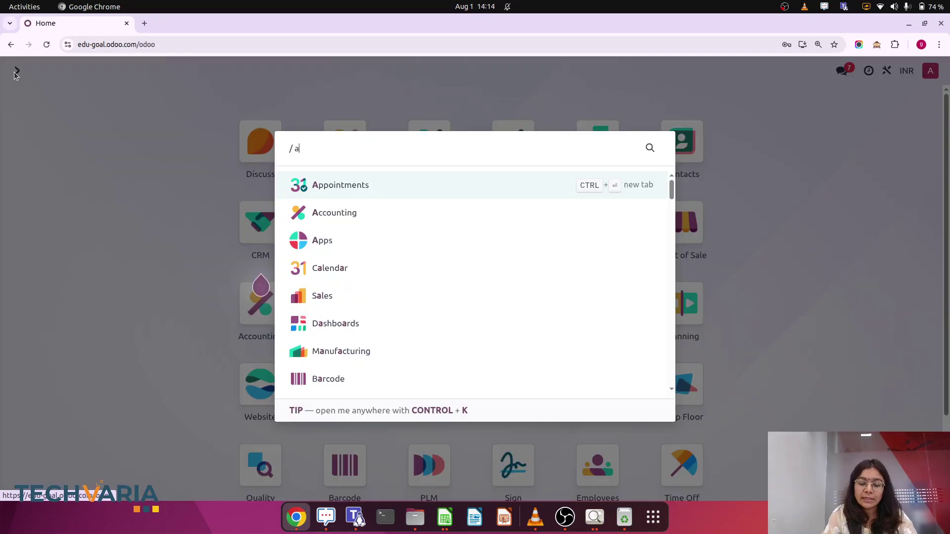
type("na")
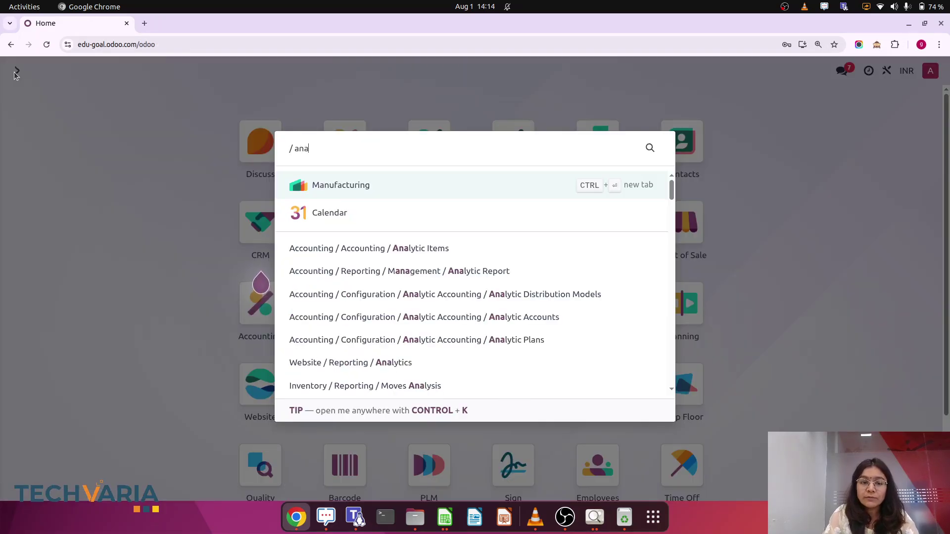
left_click(531, 324)
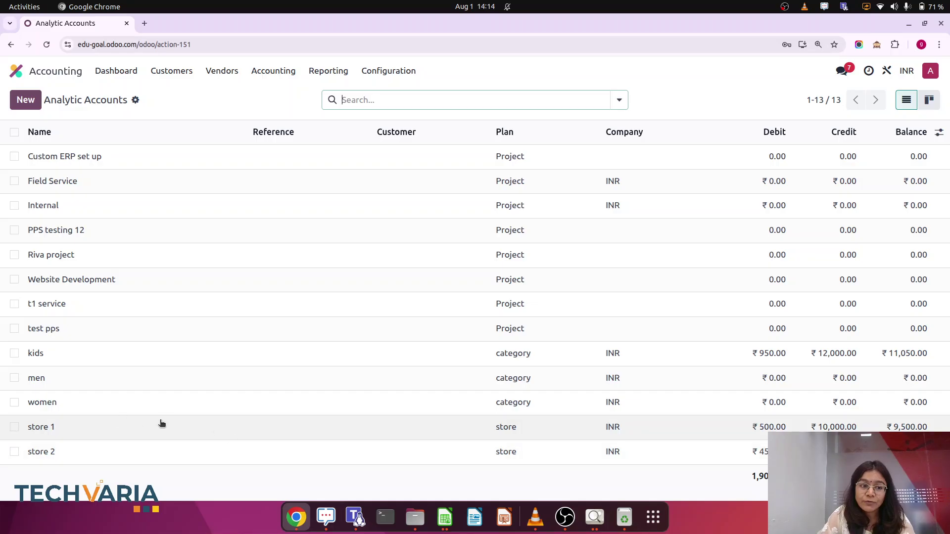
left_click(85, 355)
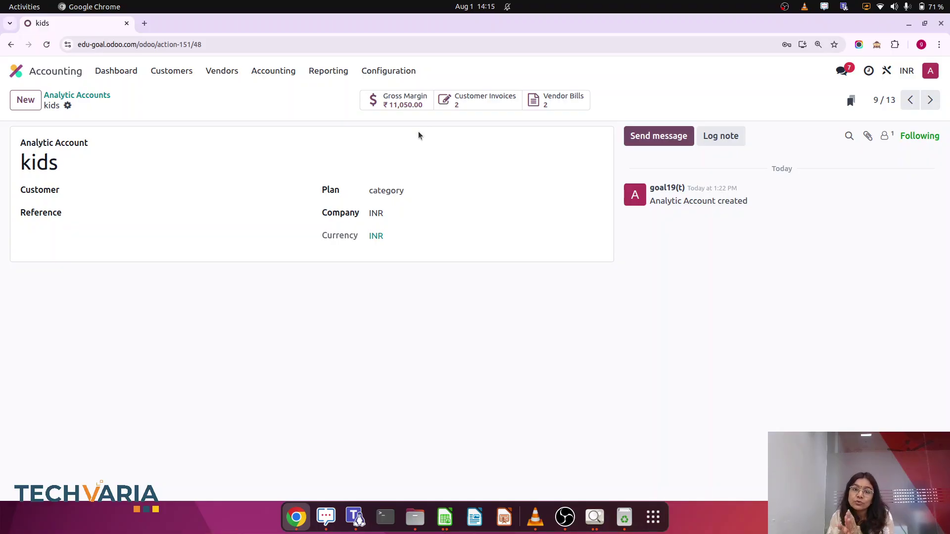
left_click(417, 100)
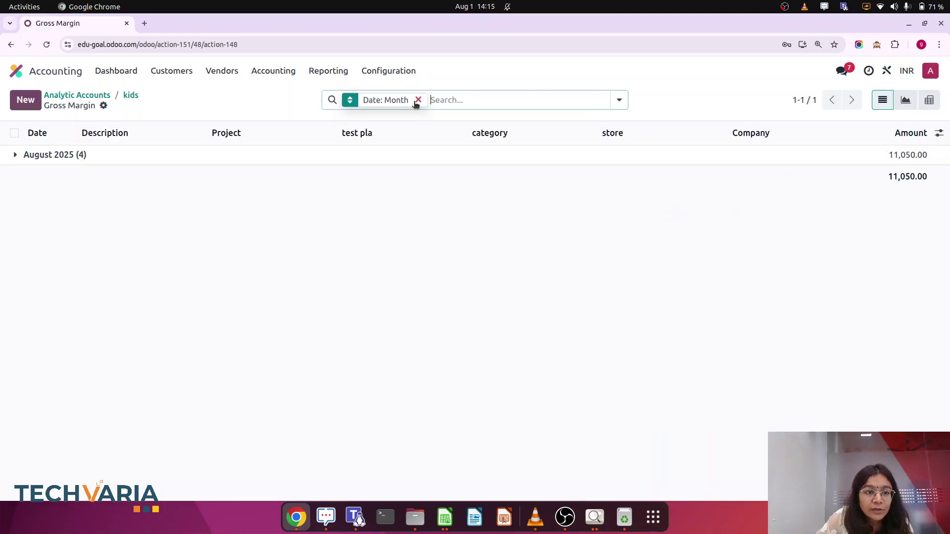
left_click(82, 162)
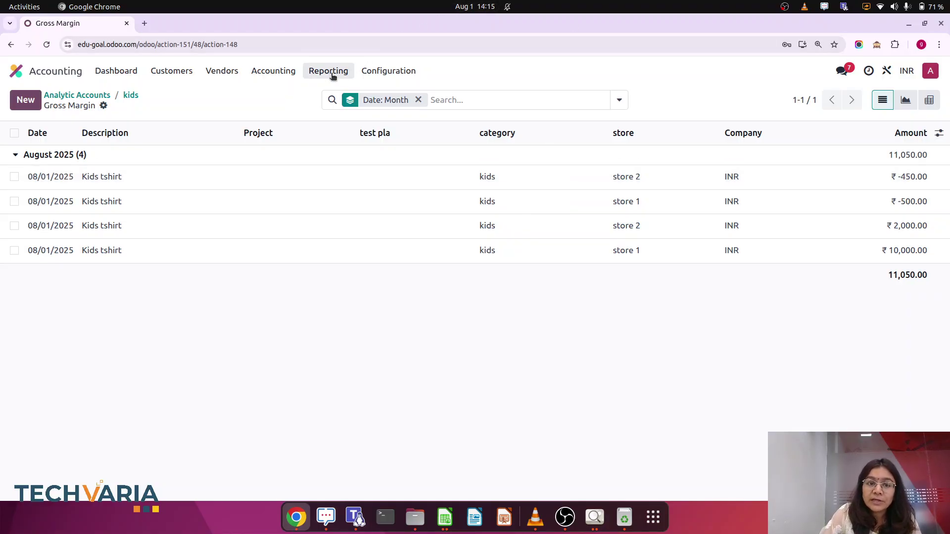
Show all analytic items in the pivot view and check which measures are available
left_click(16, 72)
type("ana")
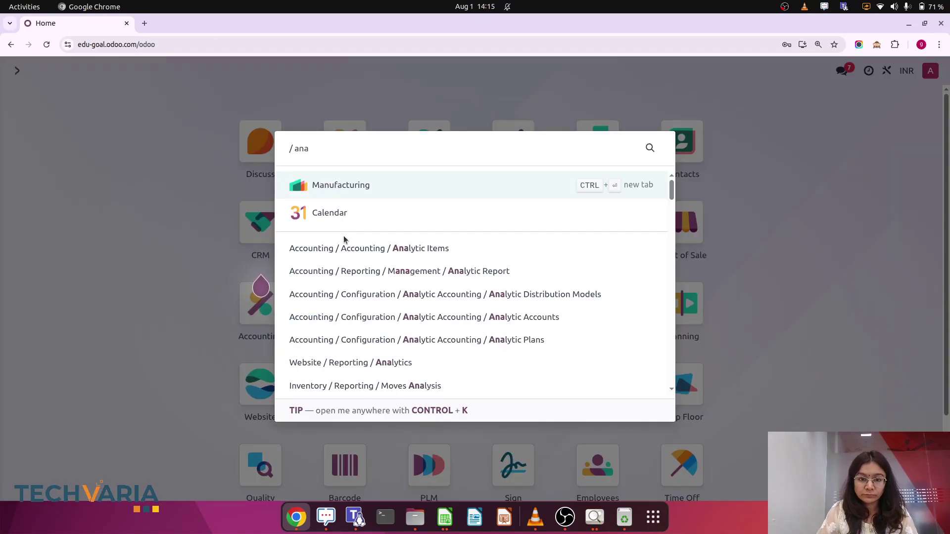
left_click(432, 248)
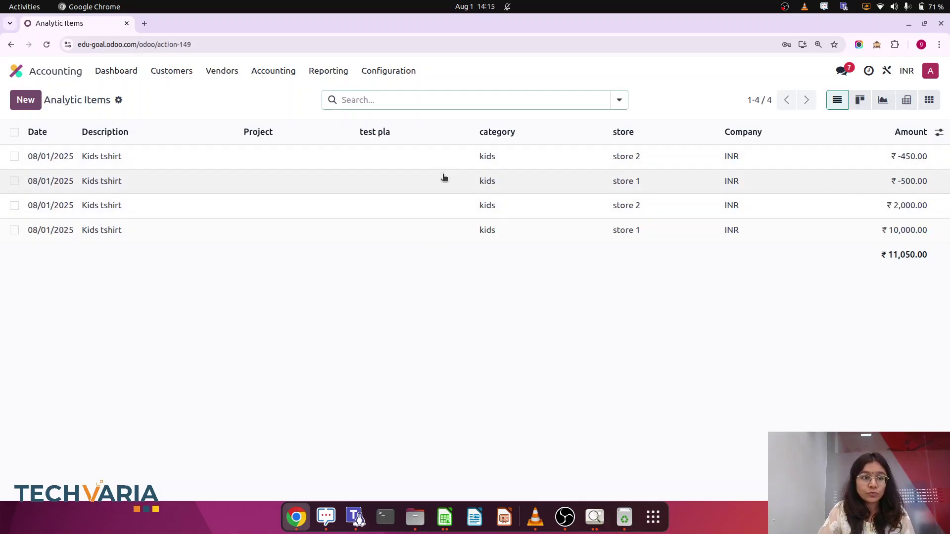
left_click(906, 100)
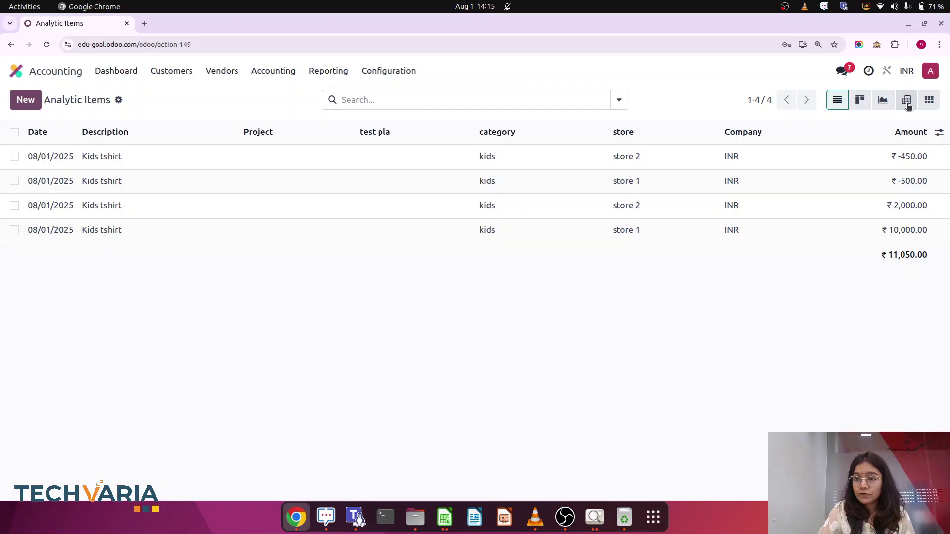
left_click(64, 137)
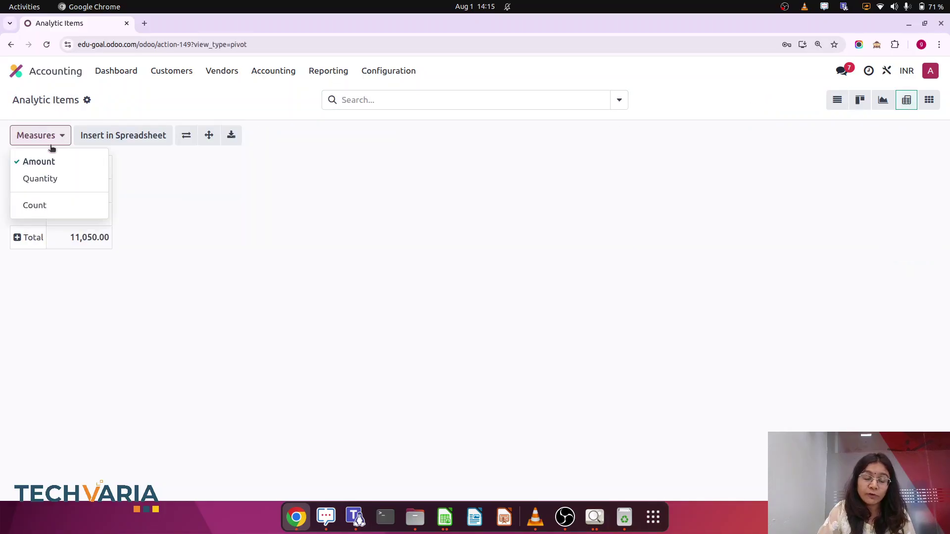
left_click(256, 265)
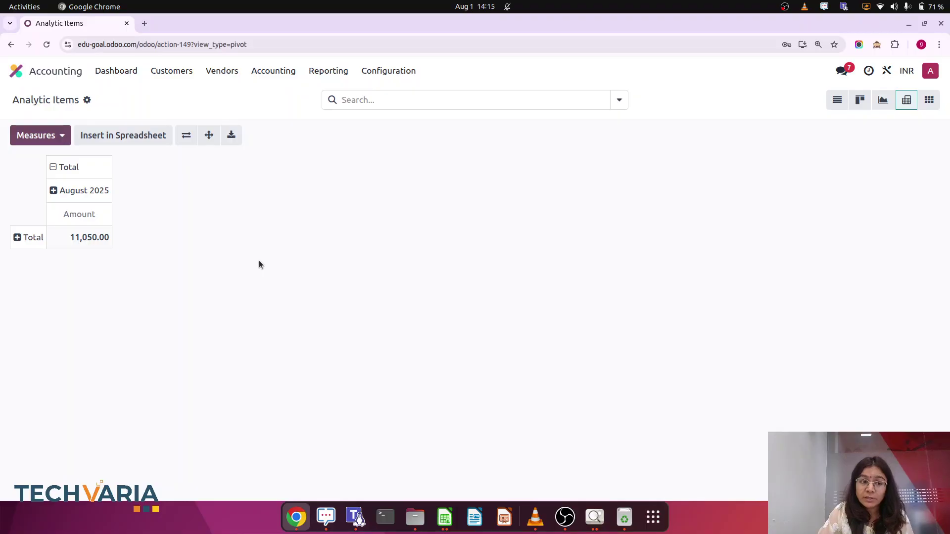
Group the analytic items pivot by store and then category, and flip its axes
left_click(619, 100)
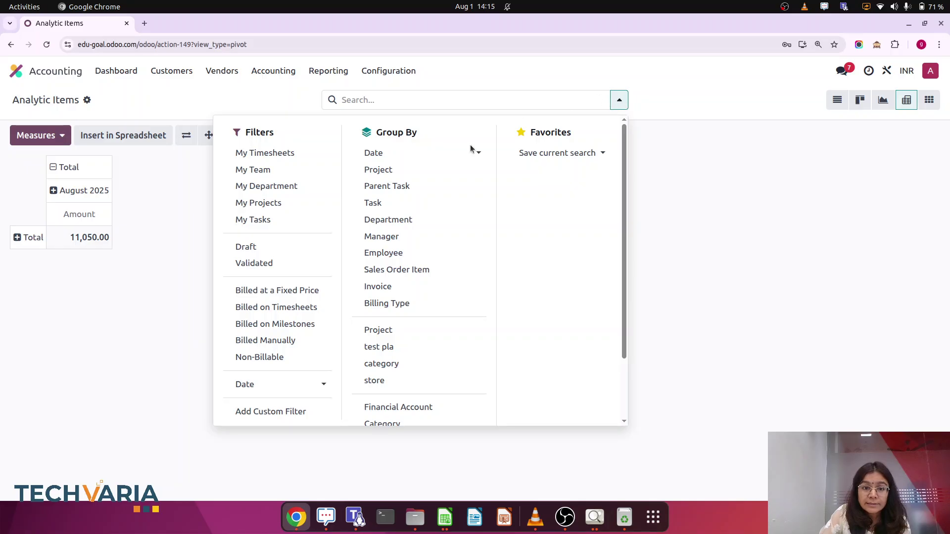
left_click(389, 381)
left_click(381, 364)
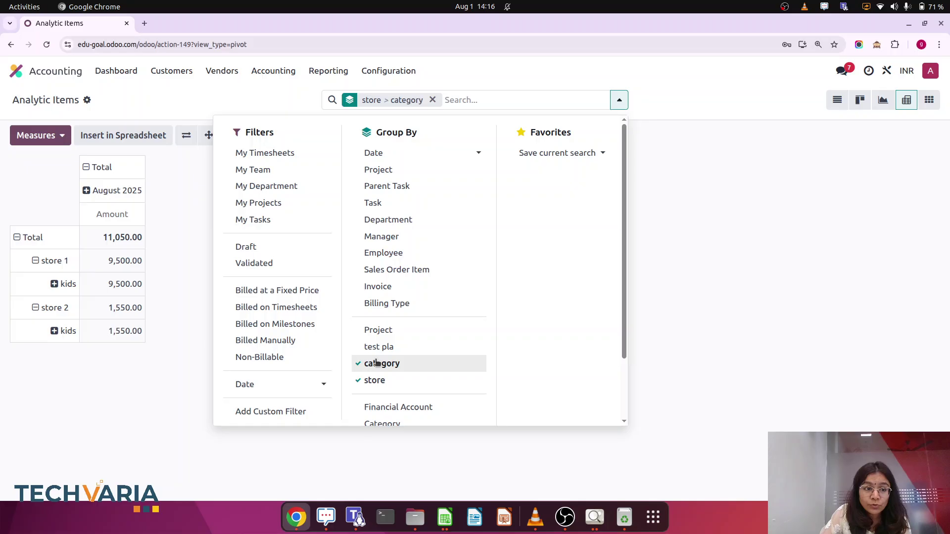
left_click(132, 415)
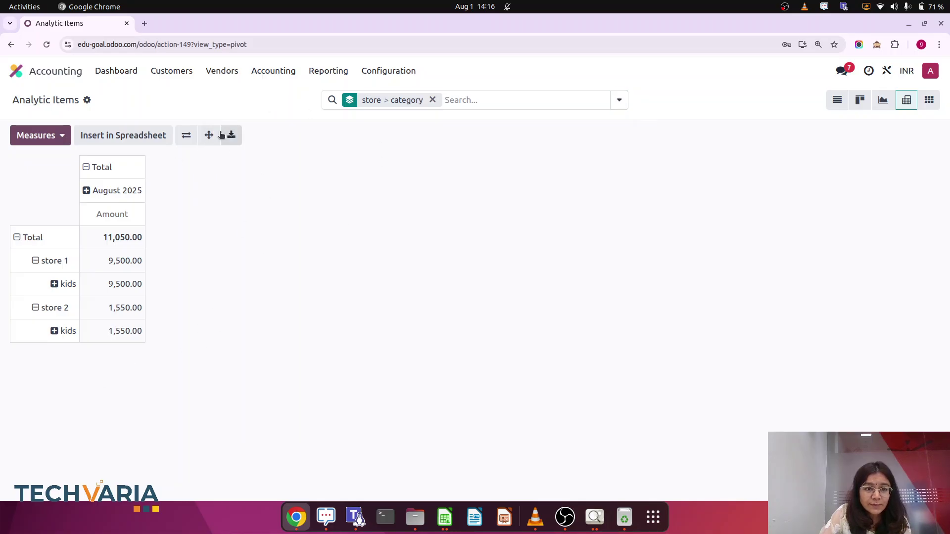
left_click(186, 137)
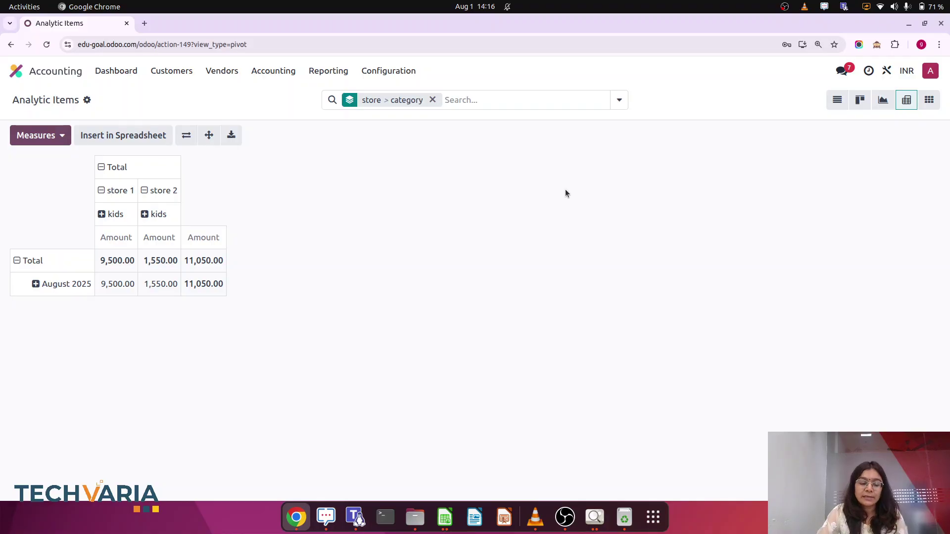
key("ctrl+plus")
key("ctrl+plus")
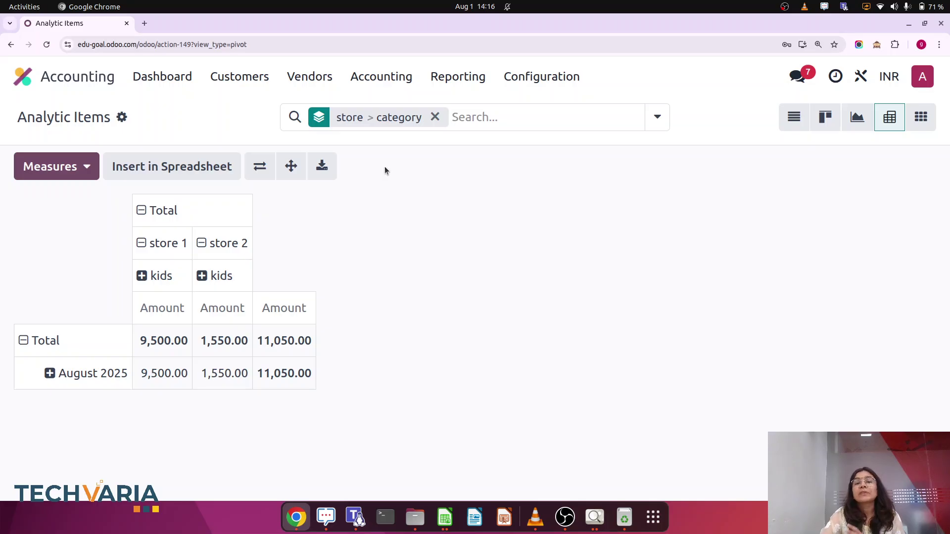
left_click(470, 83)
scroll(552, 272, "down", 3)
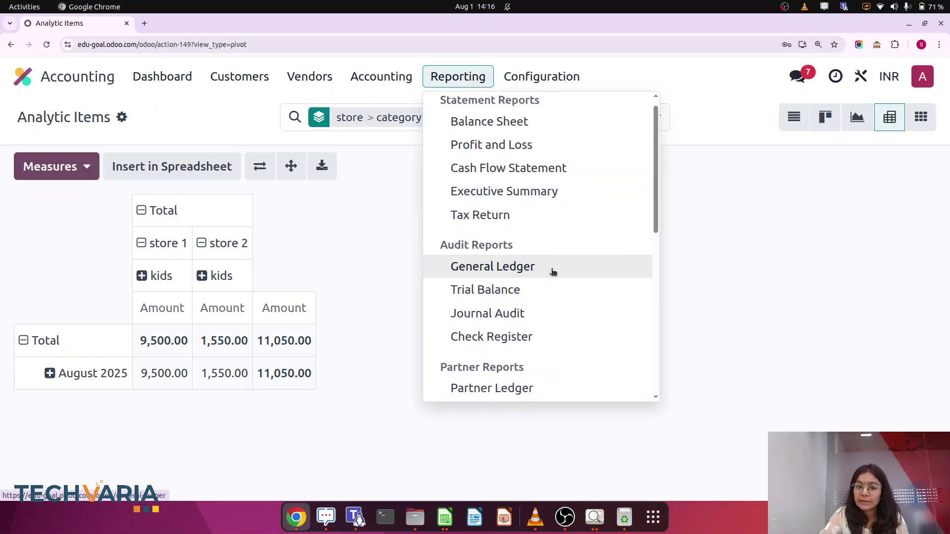
scroll(553, 271, "down", 5)
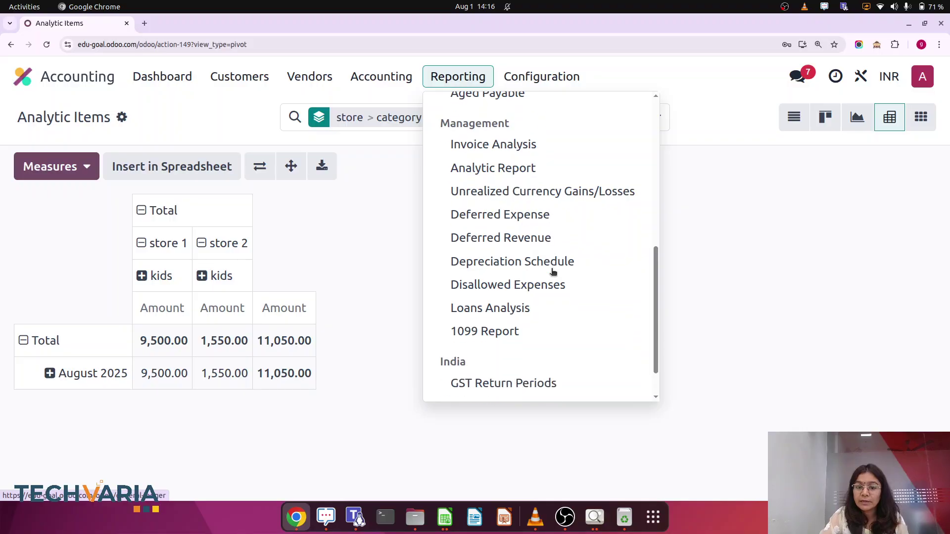
Find and open the Profit and Loss report, and reduce the page zoom to 125% so the whole report fits
left_click(24, 76)
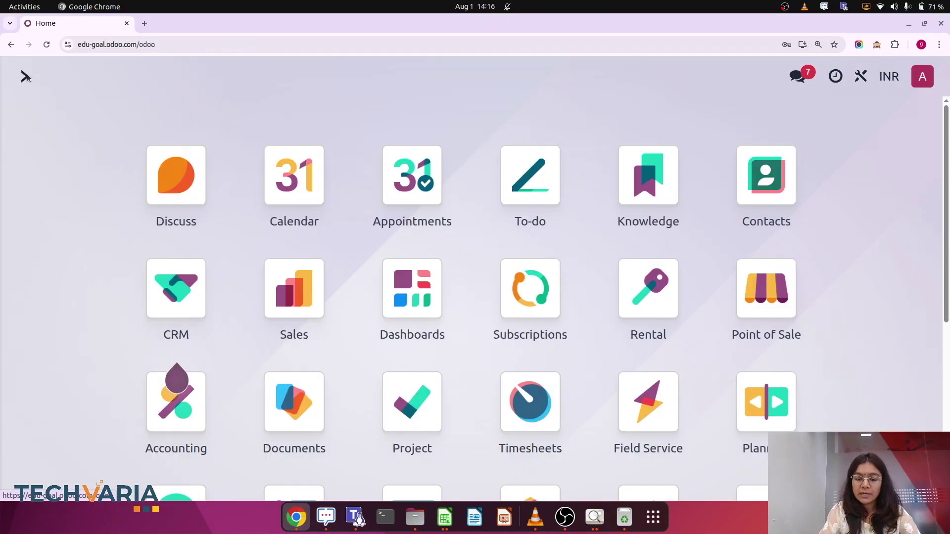
type("pro")
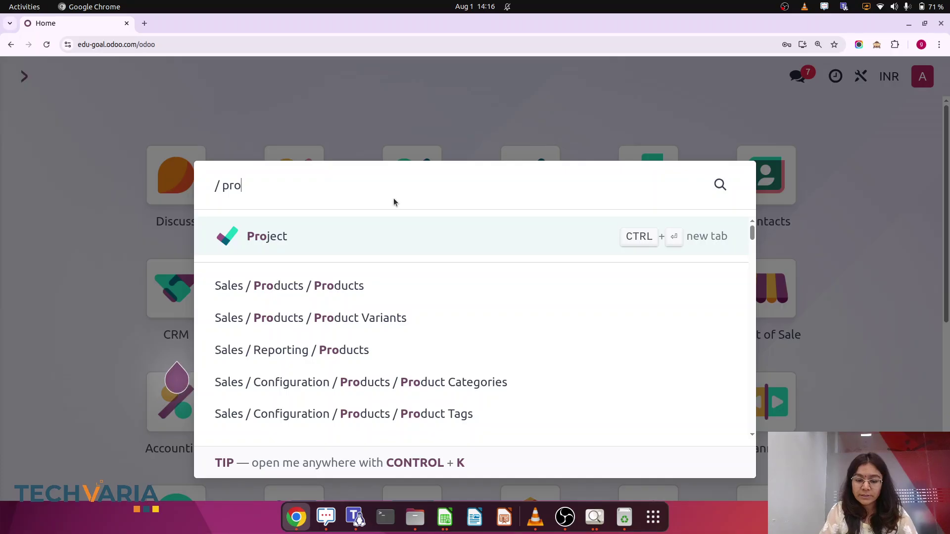
type("fit")
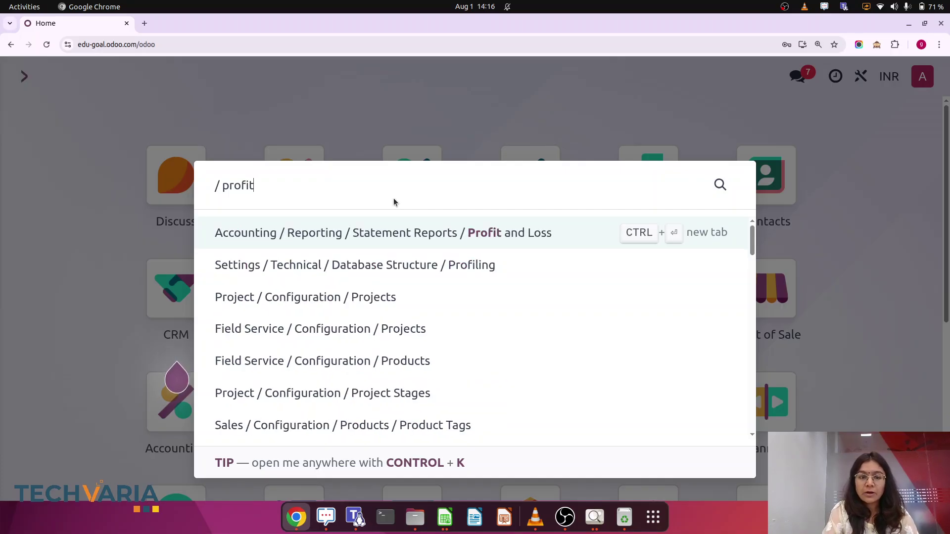
left_click(512, 244)
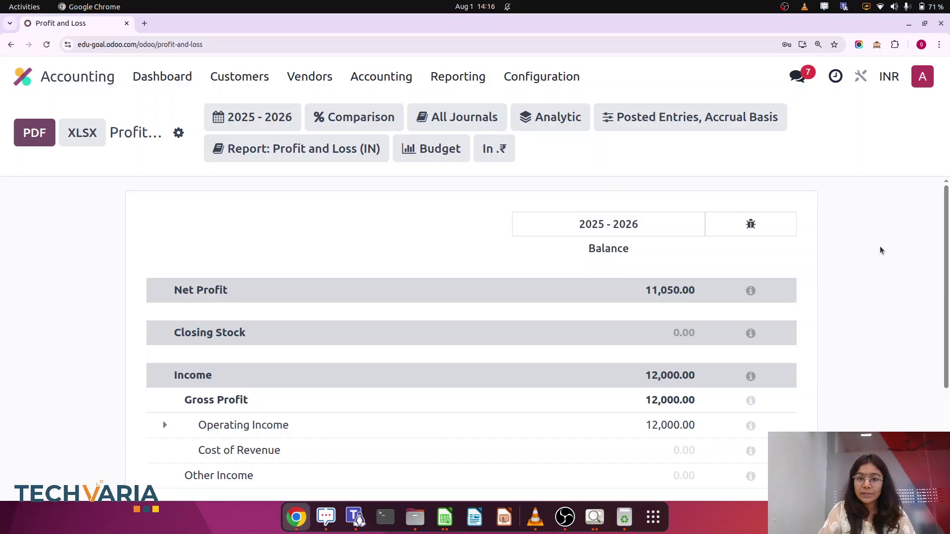
key("ctrl+minus")
key("ctrl+minus")
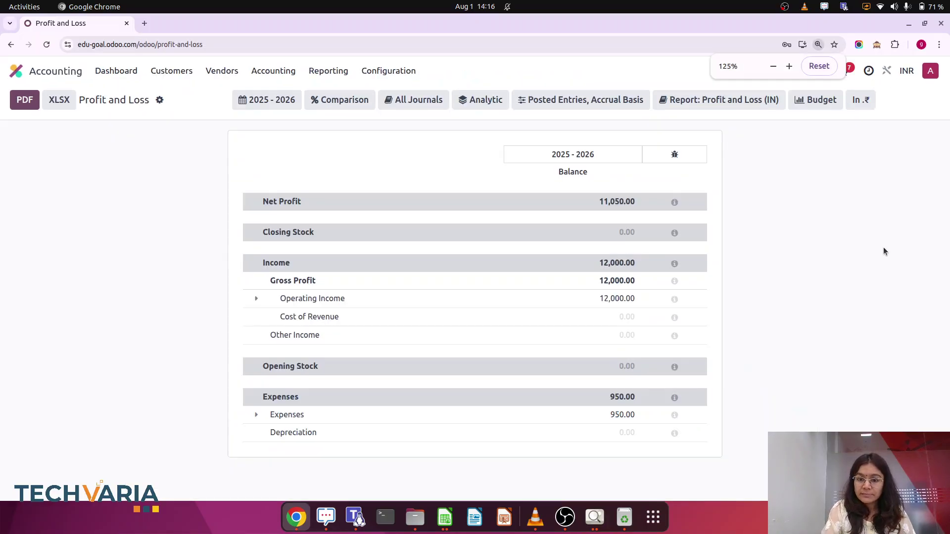
Add the category and store analytic plans as columns in the Profit and Loss report
left_click(481, 106)
left_click(532, 146)
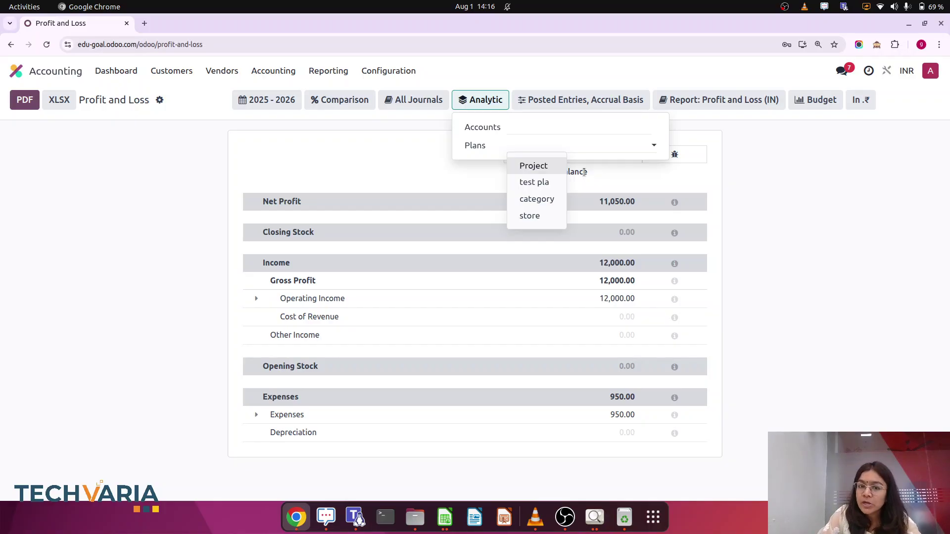
left_click(549, 200)
left_click(538, 156)
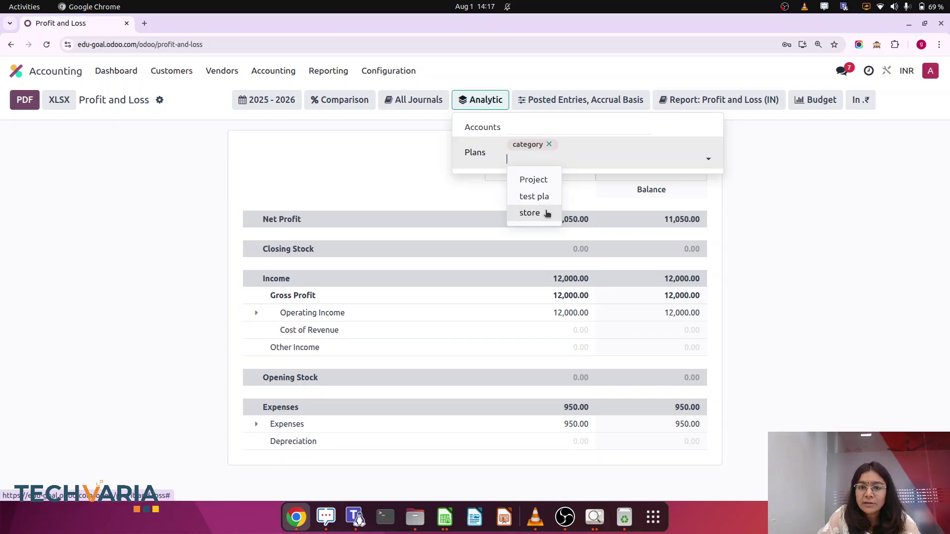
left_click(547, 214)
left_click(822, 295)
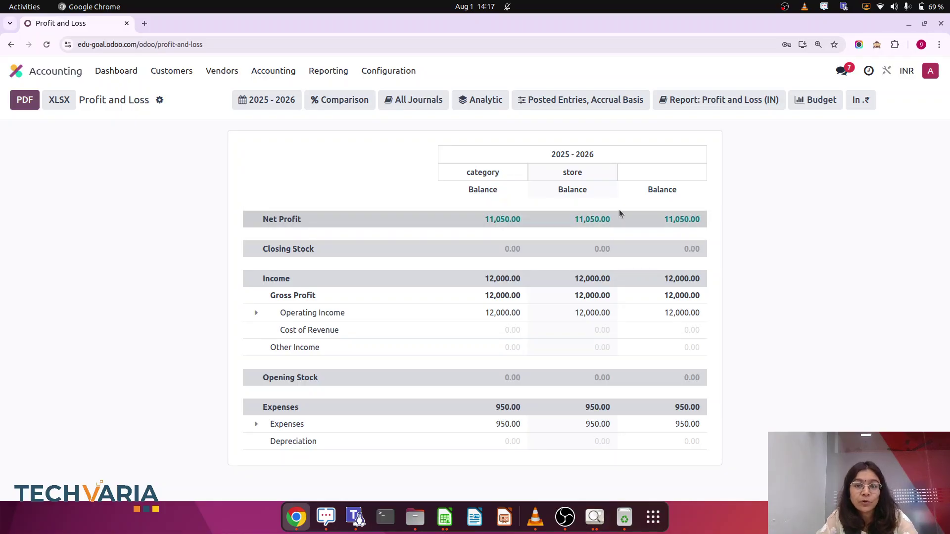
Remove the store plan from the report's analytic filter and add the kids analytic account beside the category plan
left_click(490, 99)
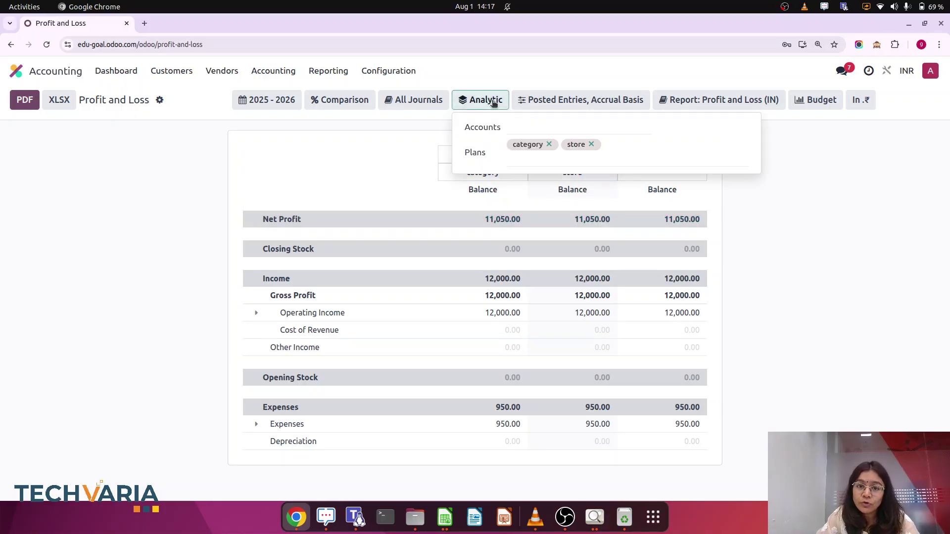
left_click(591, 144)
left_click(544, 127)
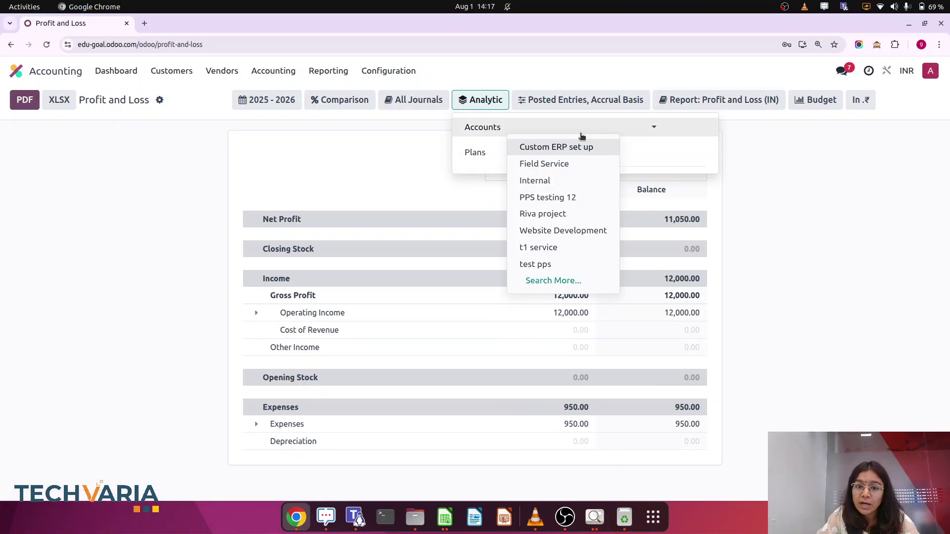
type("kid")
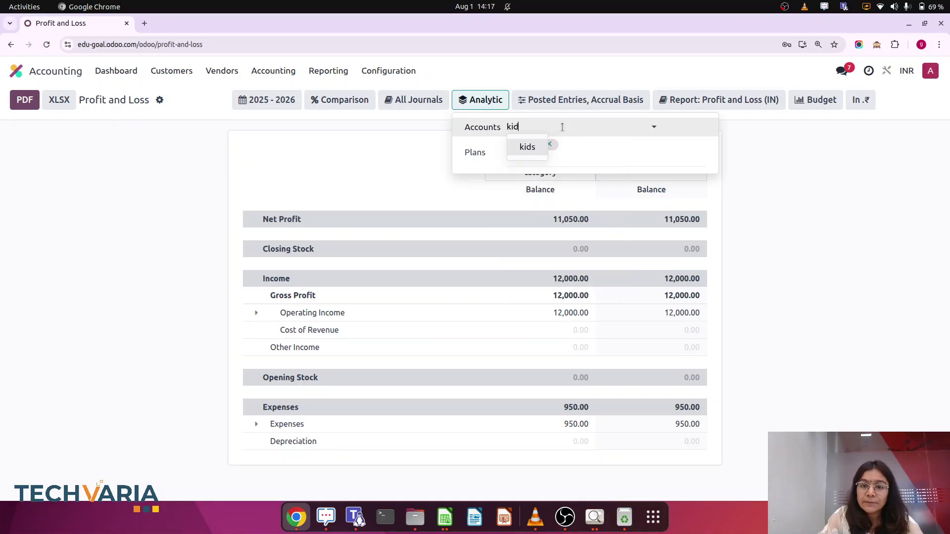
left_click(545, 146)
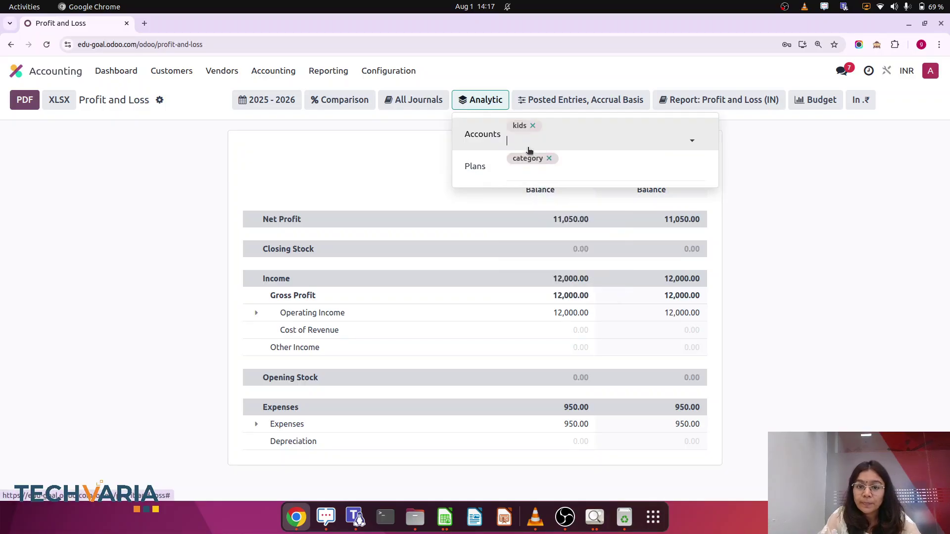
left_click(820, 241)
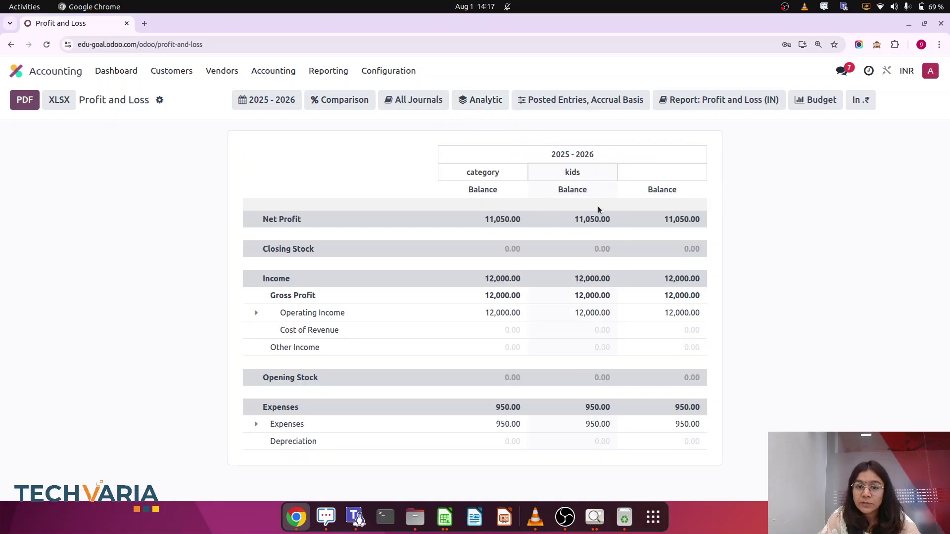
Clear the kids account and category plan from the report's analytic filter and select the store plan instead
left_click(481, 99)
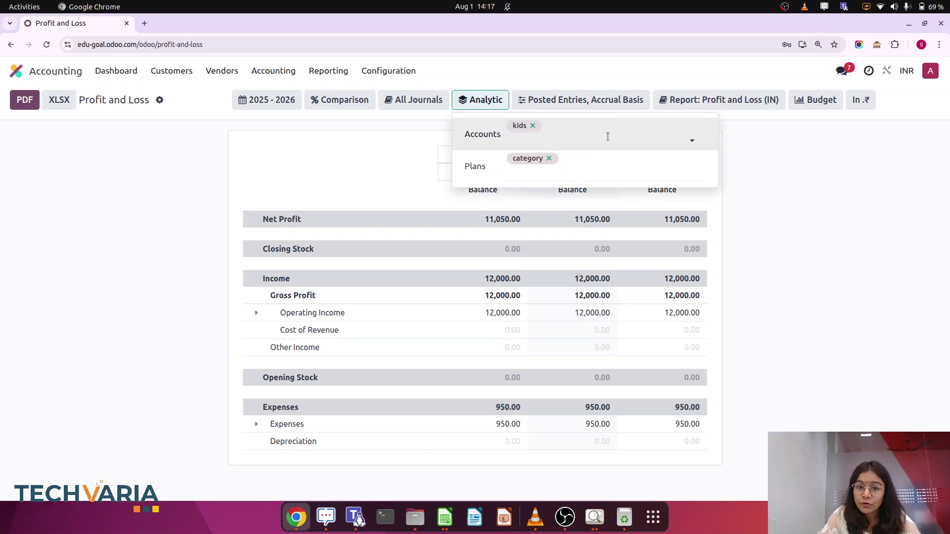
left_click(532, 126)
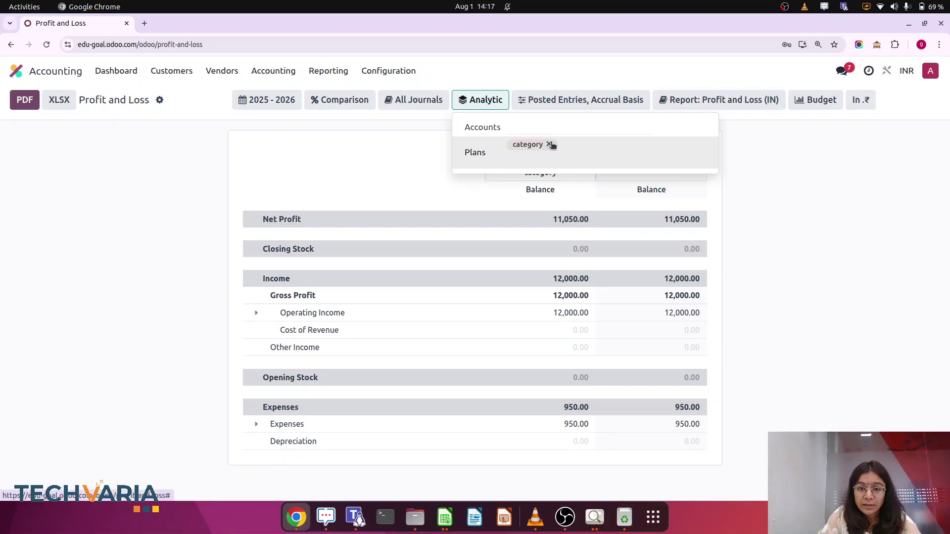
left_click(549, 144)
left_click(537, 144)
type("sto")
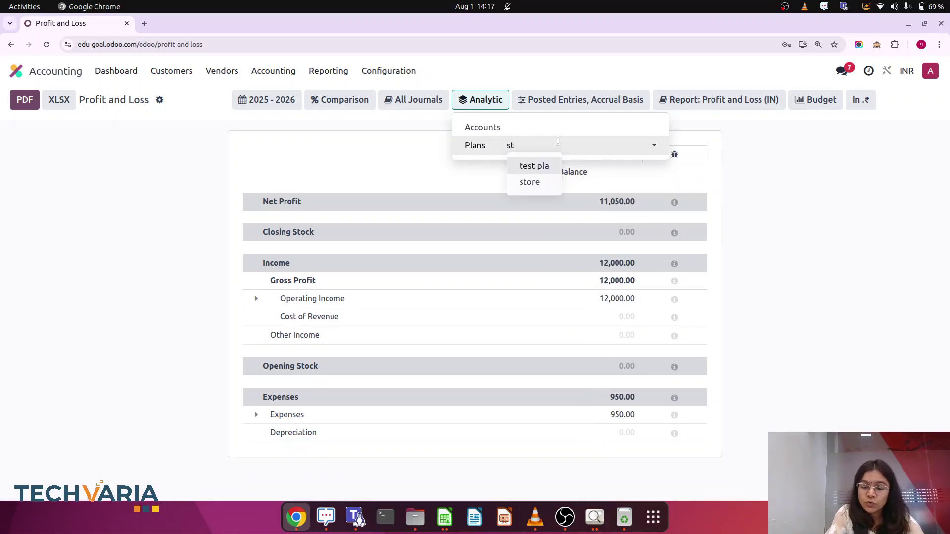
left_click(529, 166)
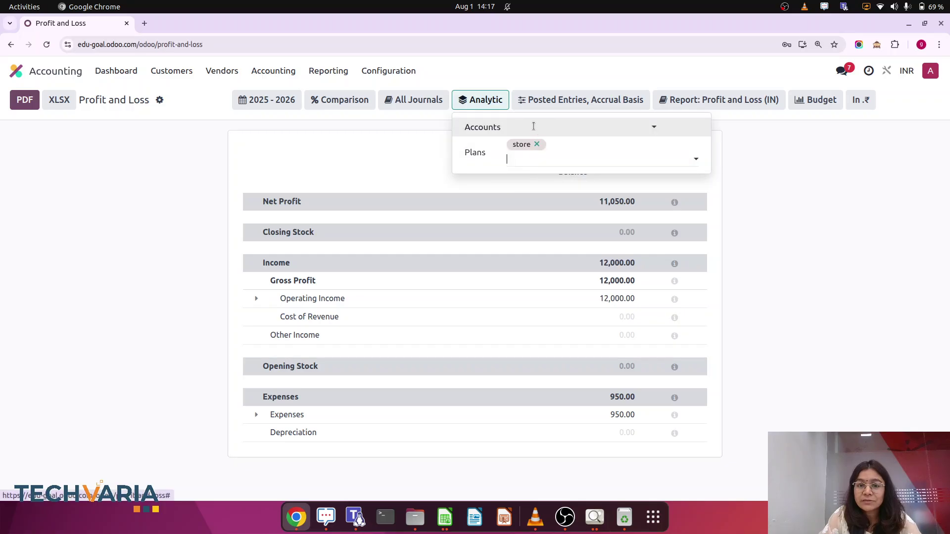
Add the store 1 and store 2 analytic accounts to the report for comparison with the store plan
left_click(534, 126)
type("st")
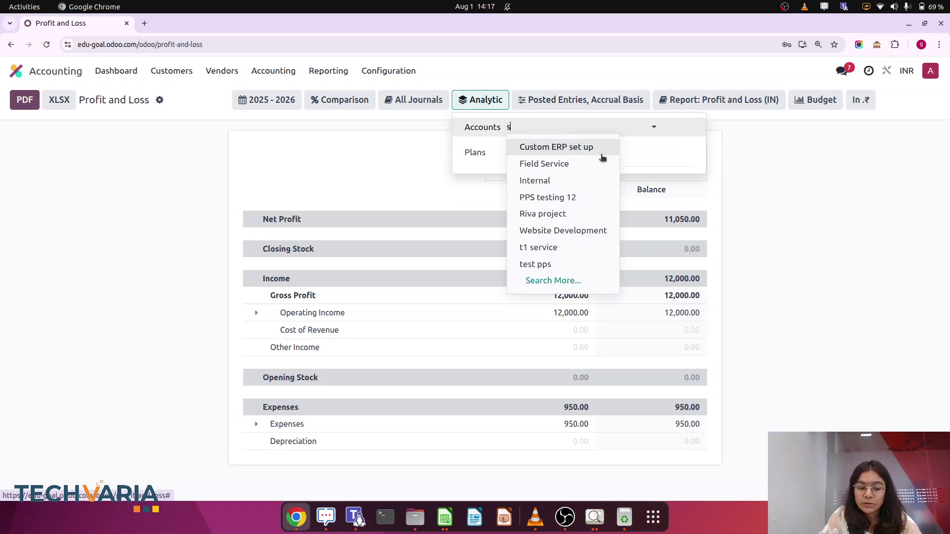
left_click(529, 197)
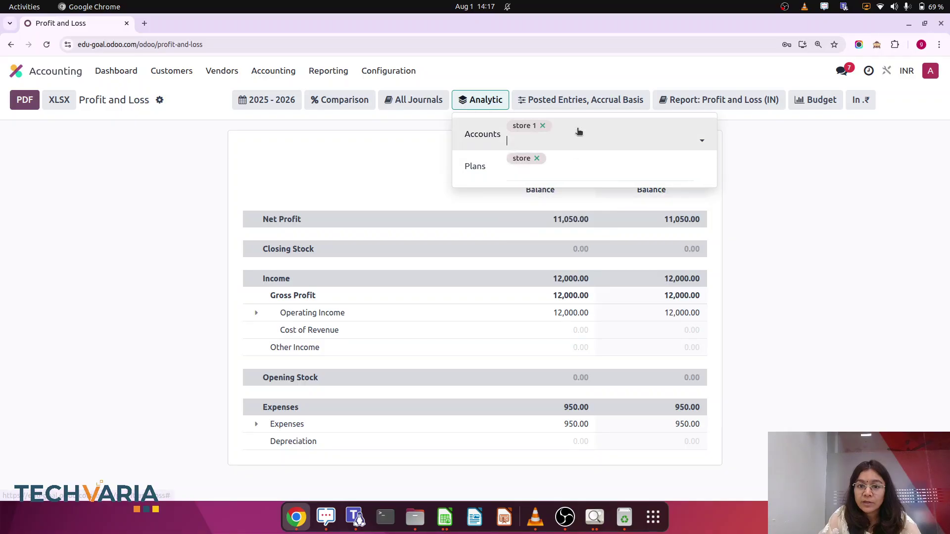
left_click(547, 146)
type("st")
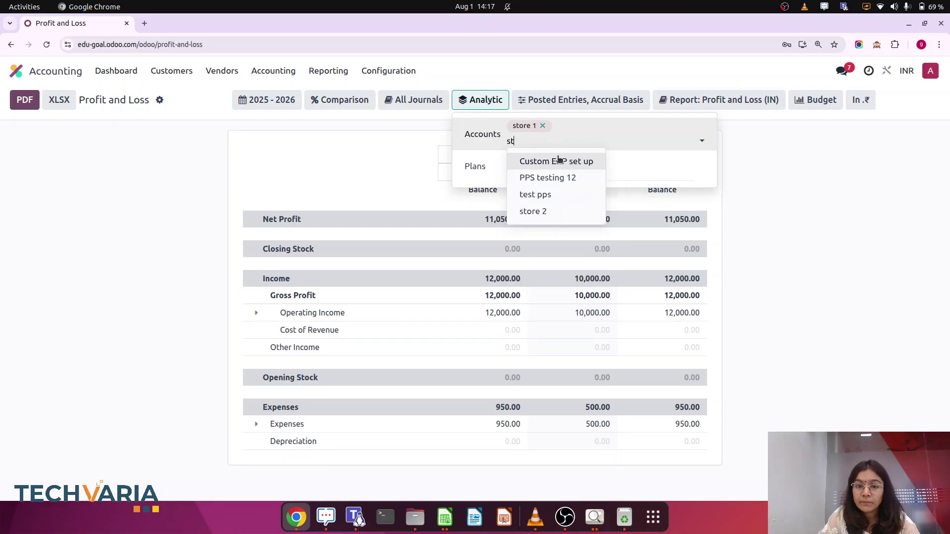
left_click(542, 212)
left_click(717, 249)
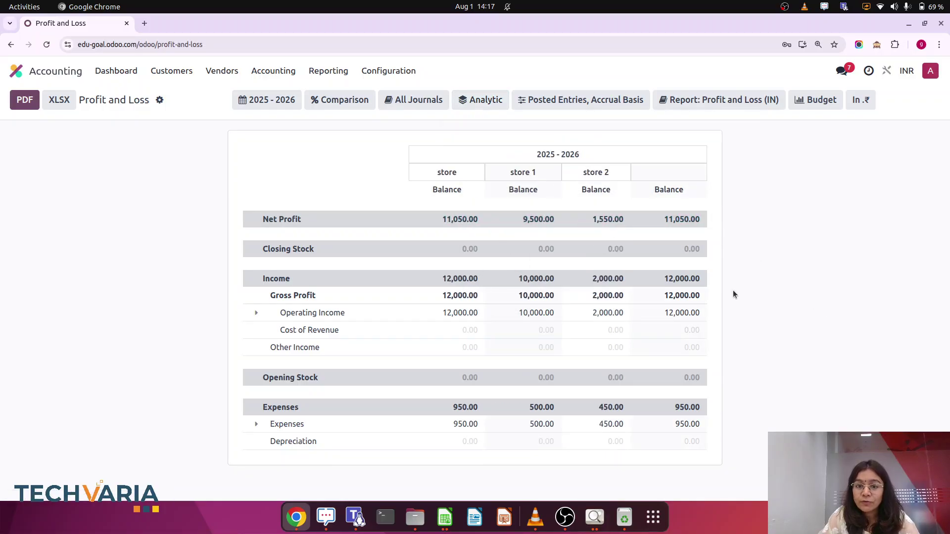